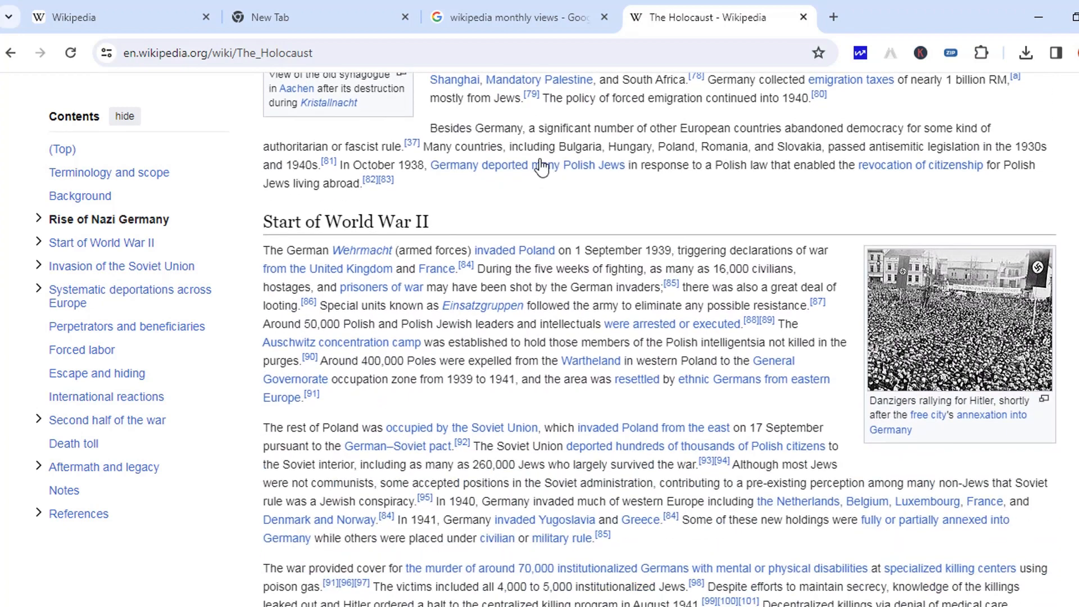
Switch to Bard, submit the prompt "The most popular niches on Wikipedia" and look through the suggested niches
left_click(512, 21)
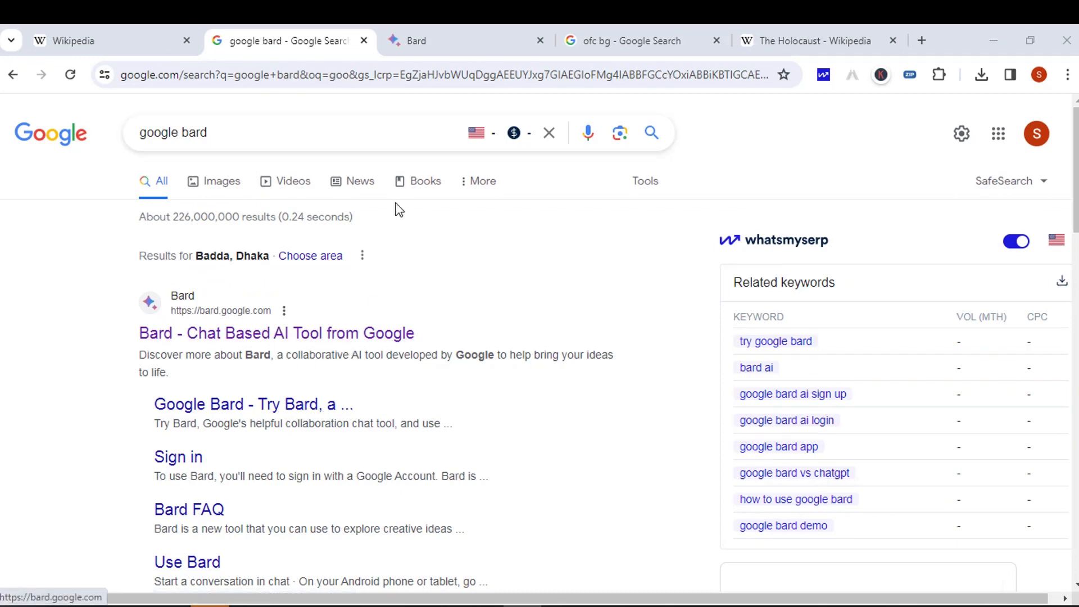
left_click(437, 45)
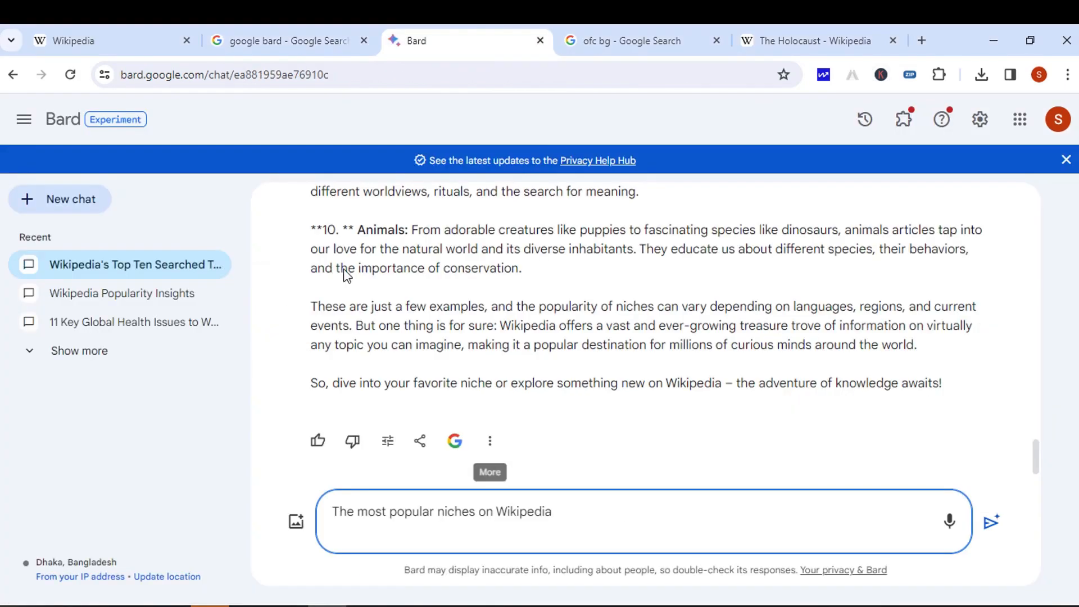
left_click(993, 523)
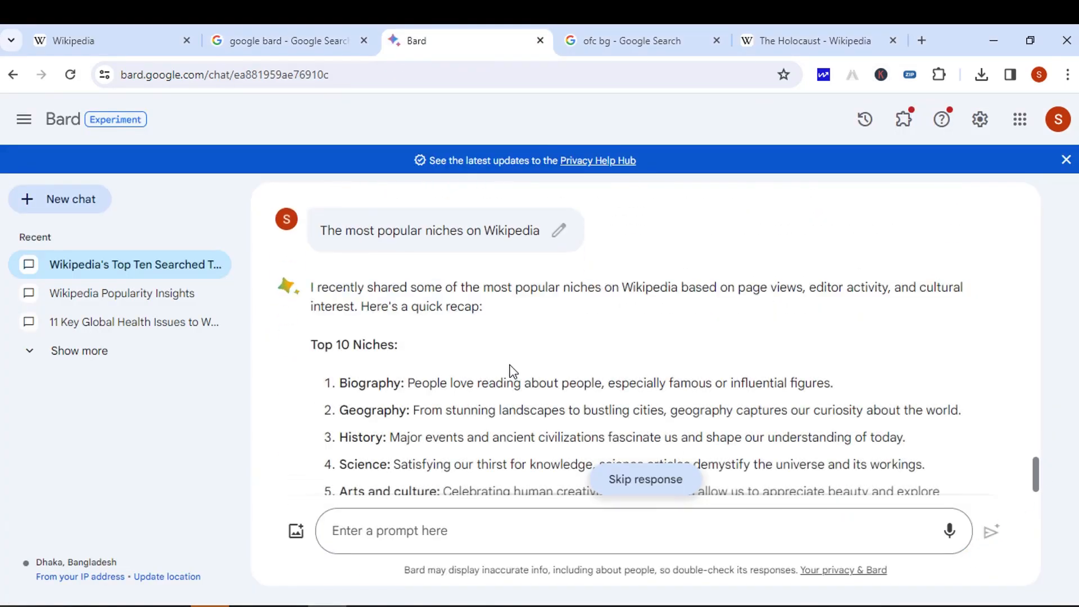
scroll(511, 368, "down", 3)
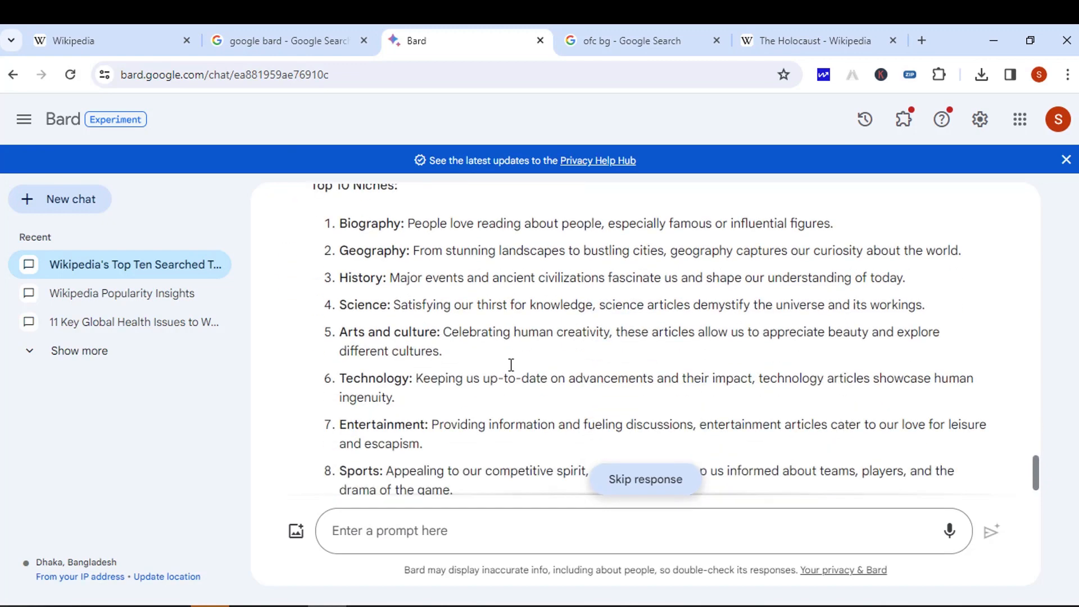
scroll(511, 366, "down", 3)
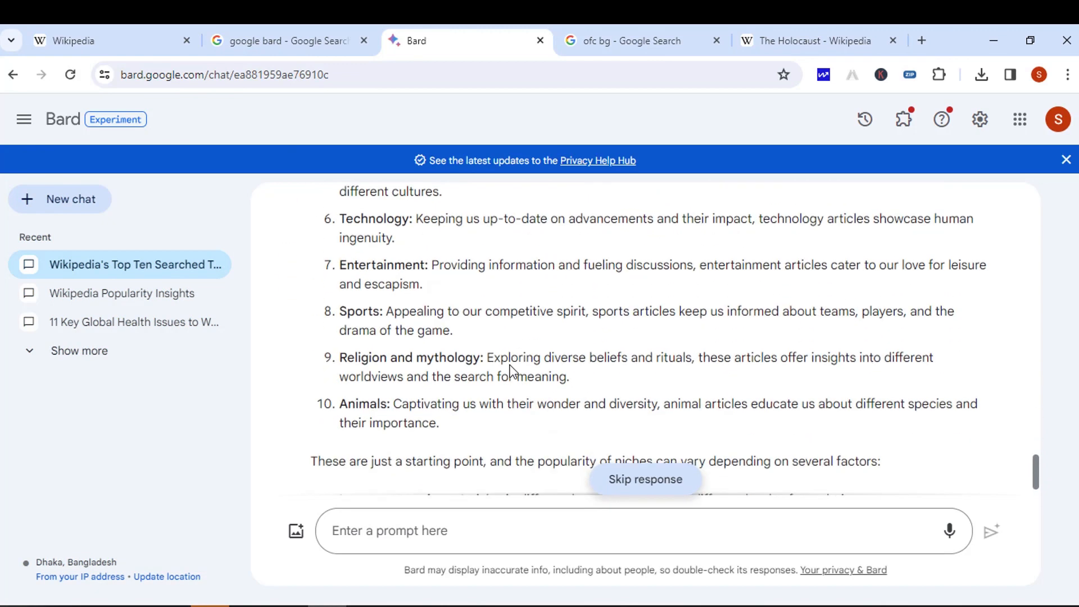
scroll(510, 371, "up", 1)
scroll(439, 354, "up", 3)
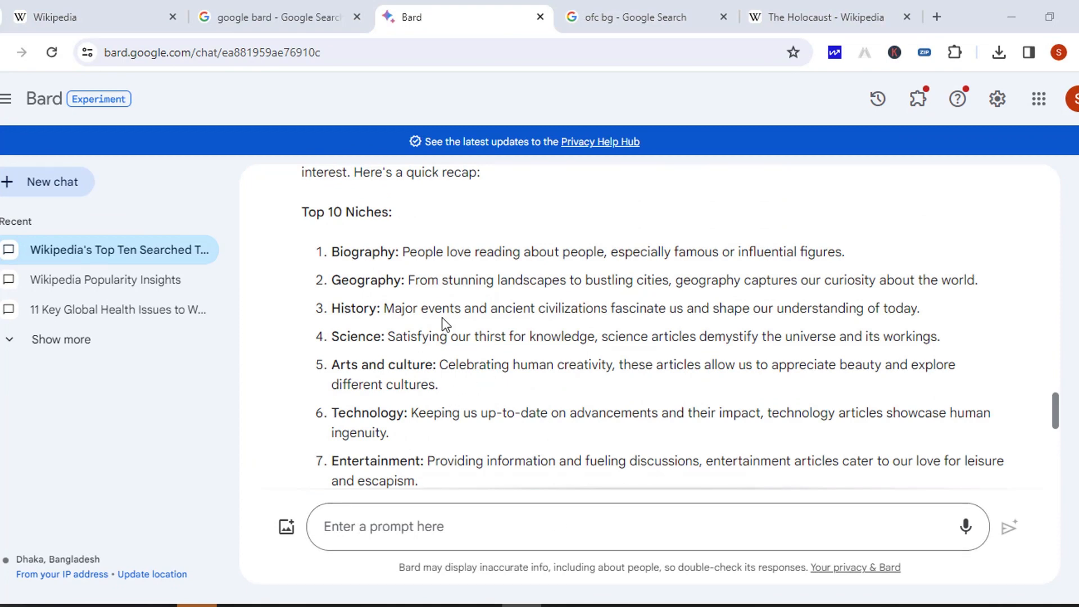
Ask Bard for the "most viewed geography articles on Wikipedia" and look through the answer
left_click(399, 527)
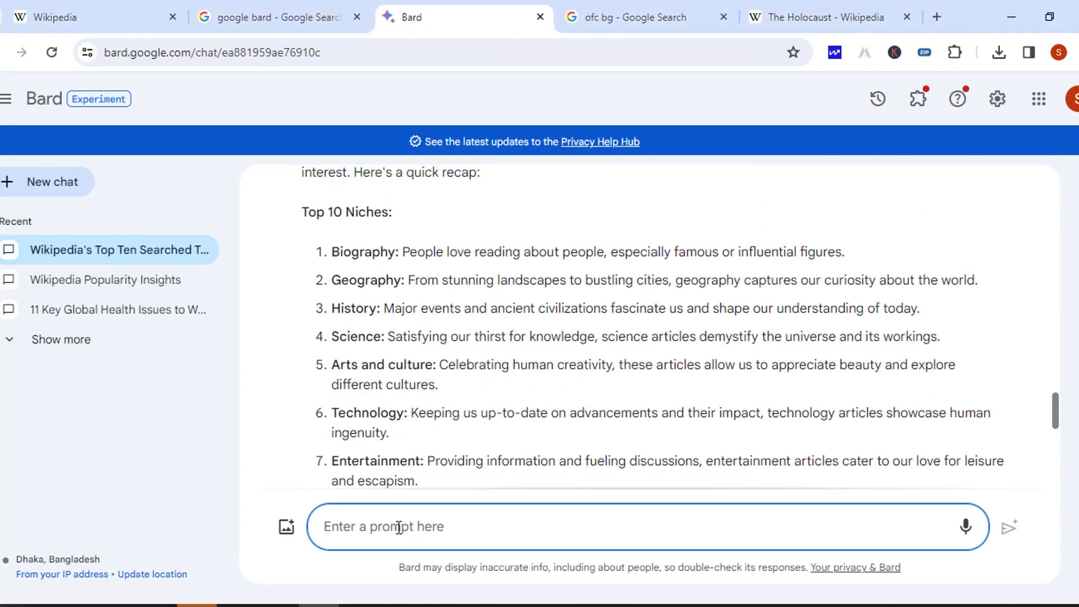
type("most viewed geography articles on Wikipedia")
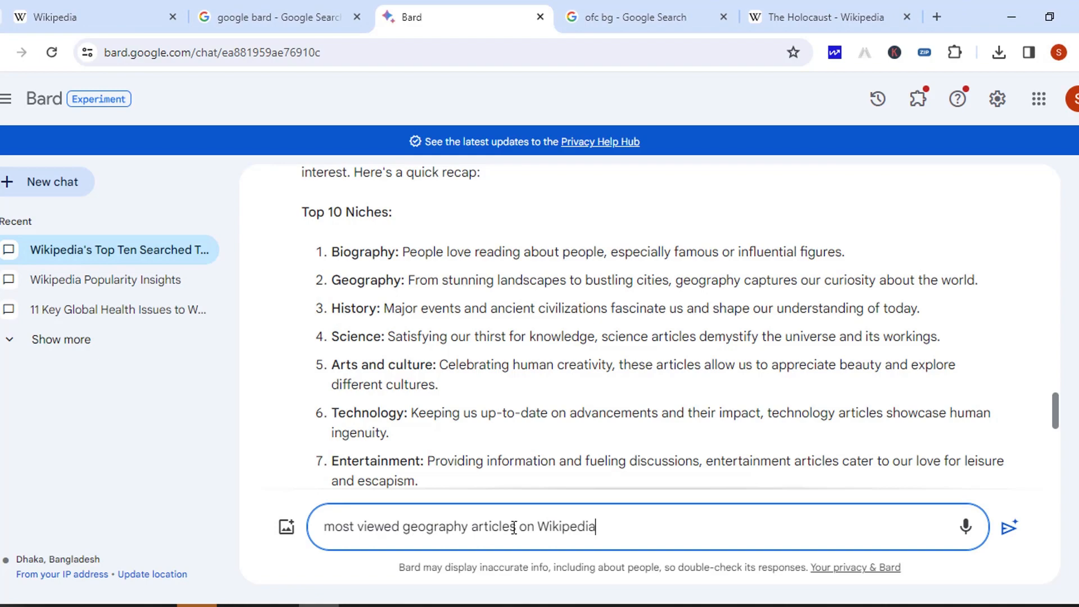
left_click(1010, 527)
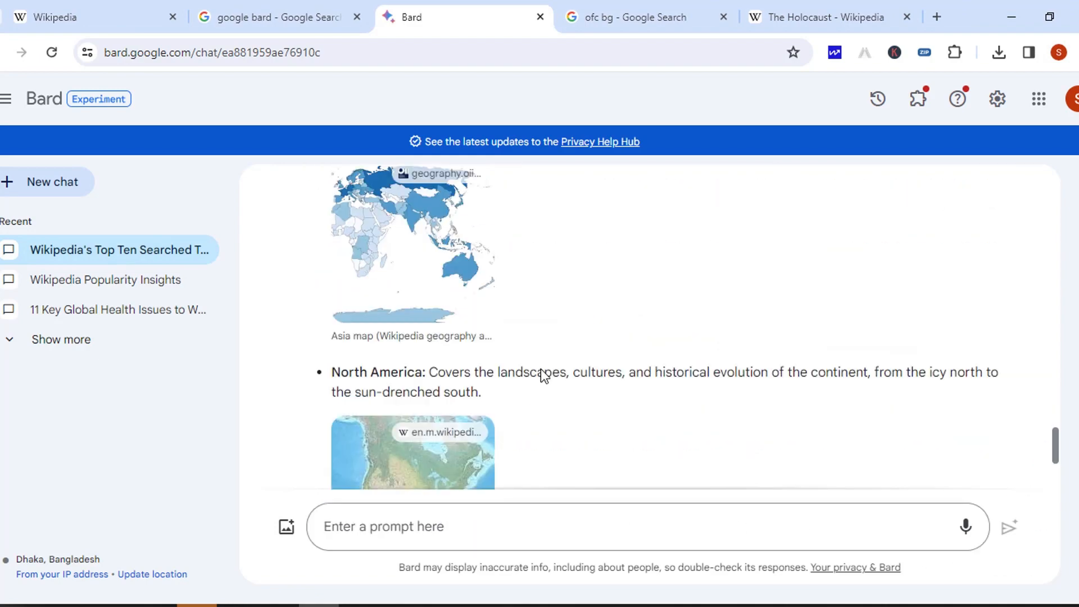
scroll(542, 376, "up", 15)
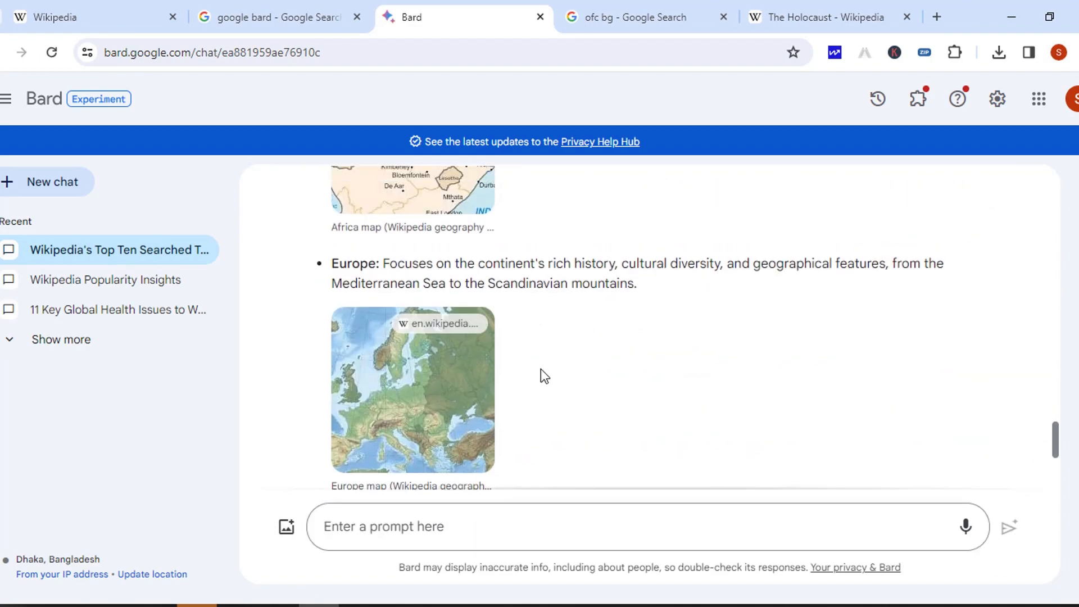
scroll(543, 375, "up", 10)
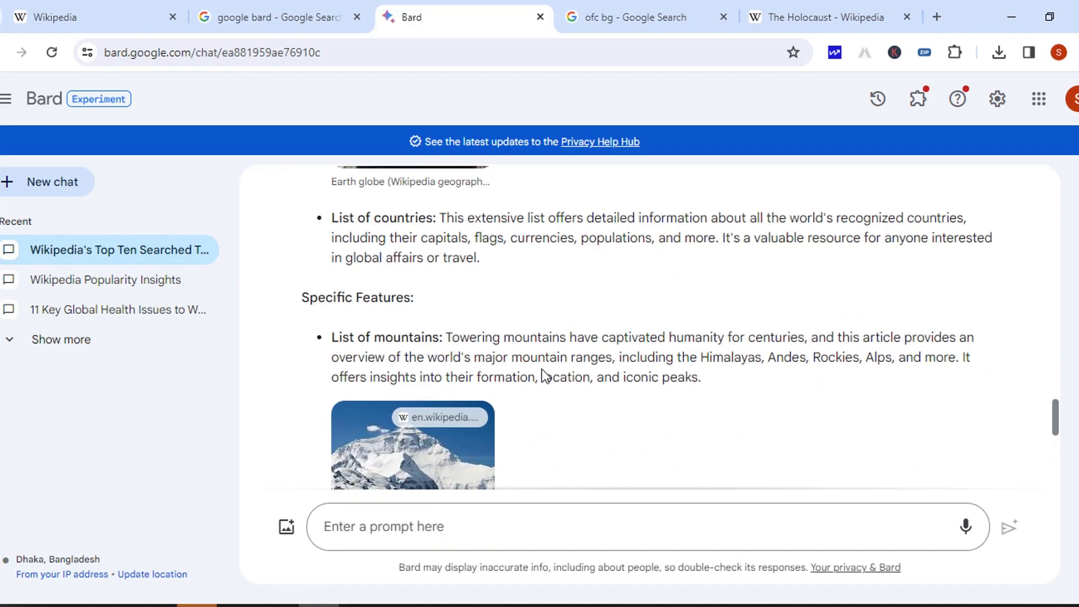
scroll(543, 376, "down", 4)
scroll(543, 373, "up", 4)
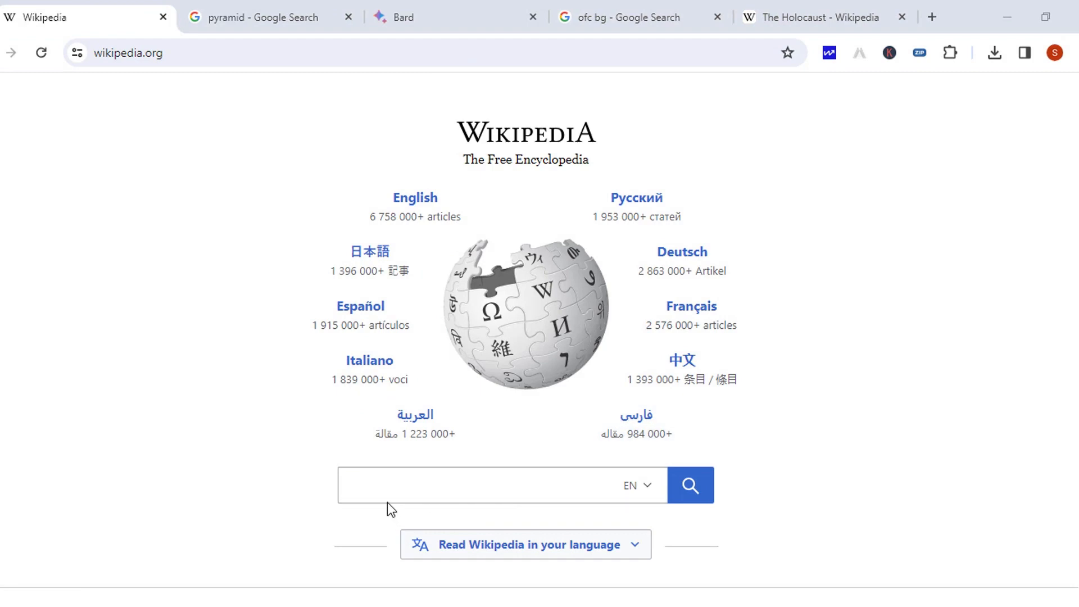
Search Wikipedia for "pyramid" and skim the Pyramid article from its introduction to the Asia section
left_click(385, 482)
type("pyramid")
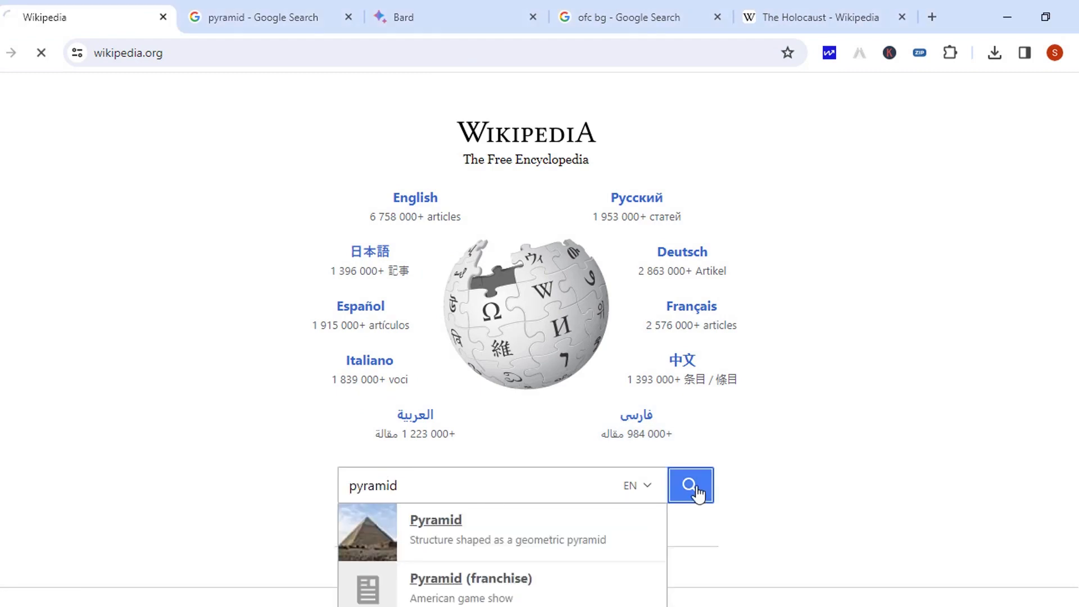
key("Return")
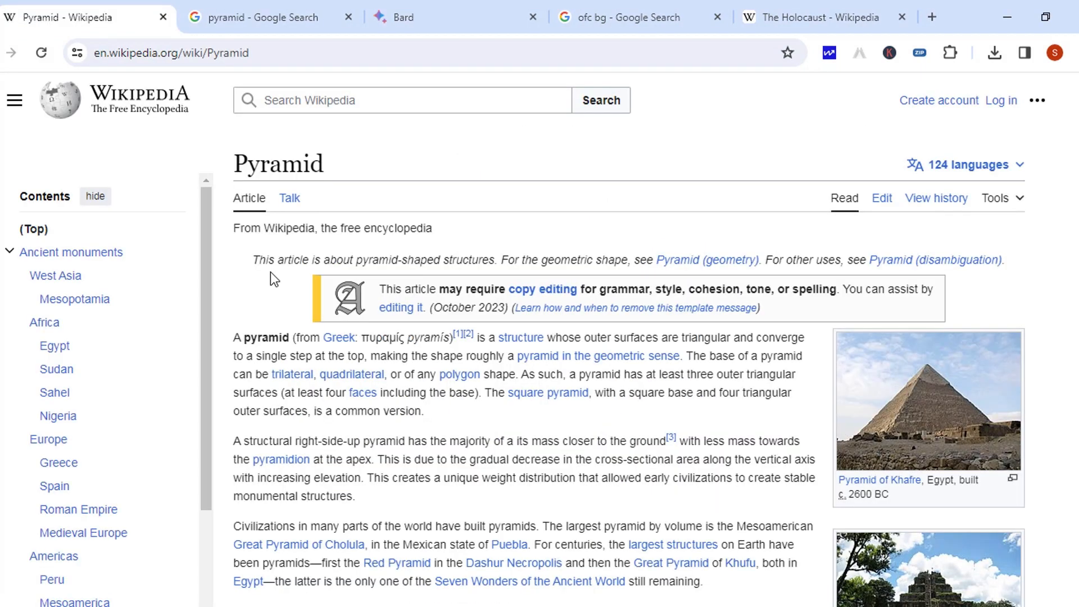
scroll(444, 254, "down", 3)
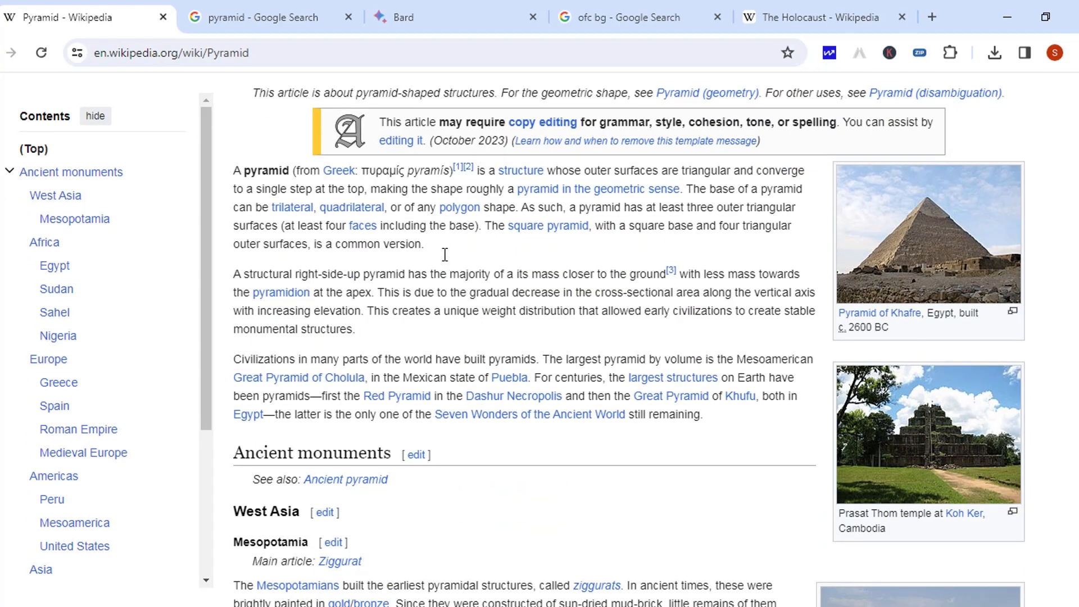
scroll(447, 258, "down", 3)
scroll(446, 256, "down", 4)
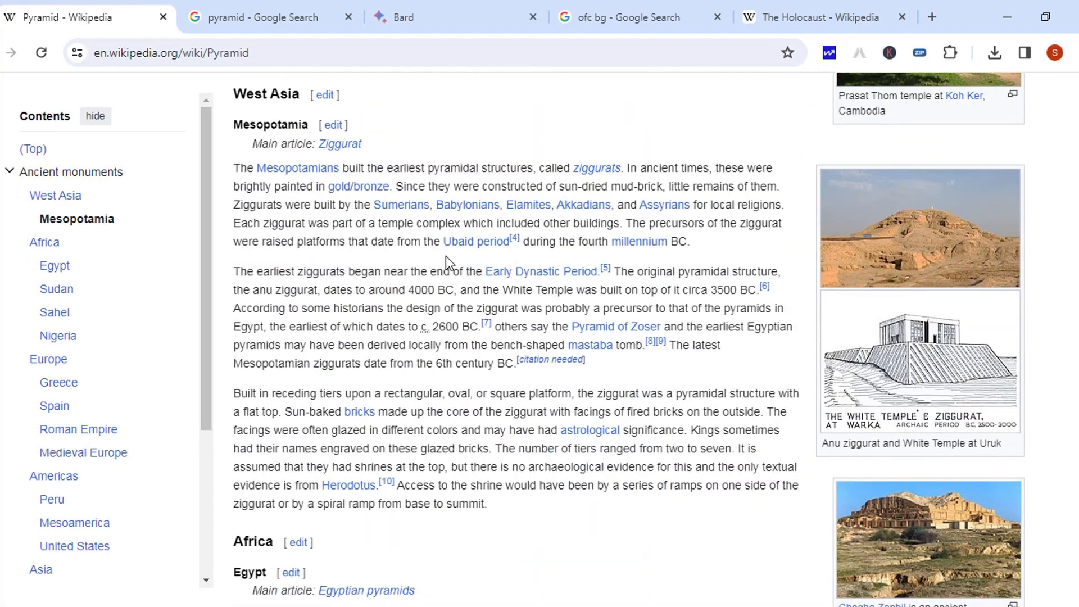
scroll(447, 255, "down", 3)
scroll(447, 258, "down", 3)
scroll(447, 260, "down", 15)
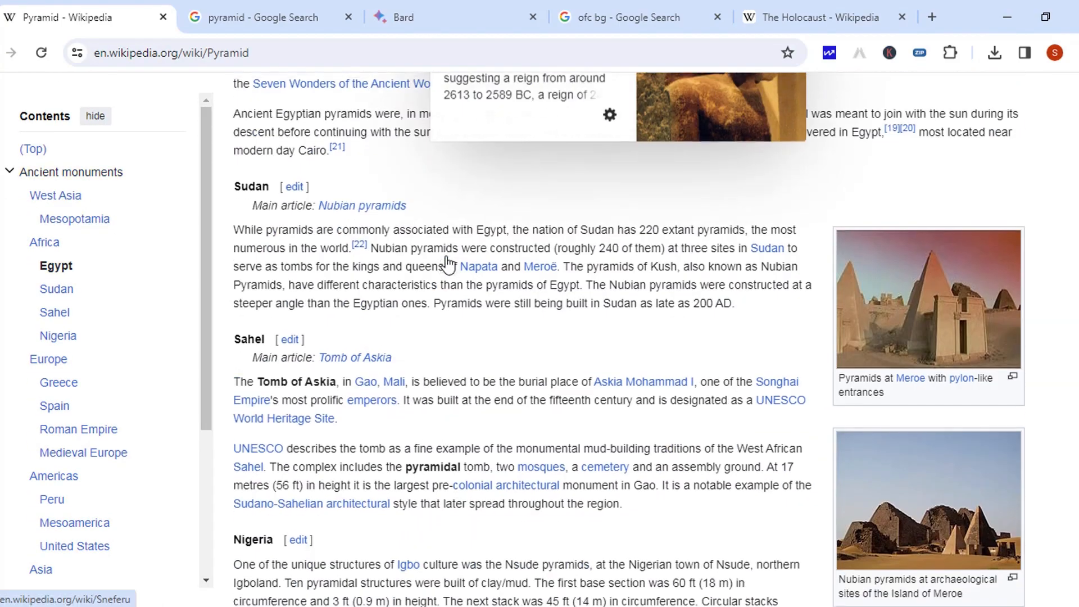
scroll(459, 293, "down", 20)
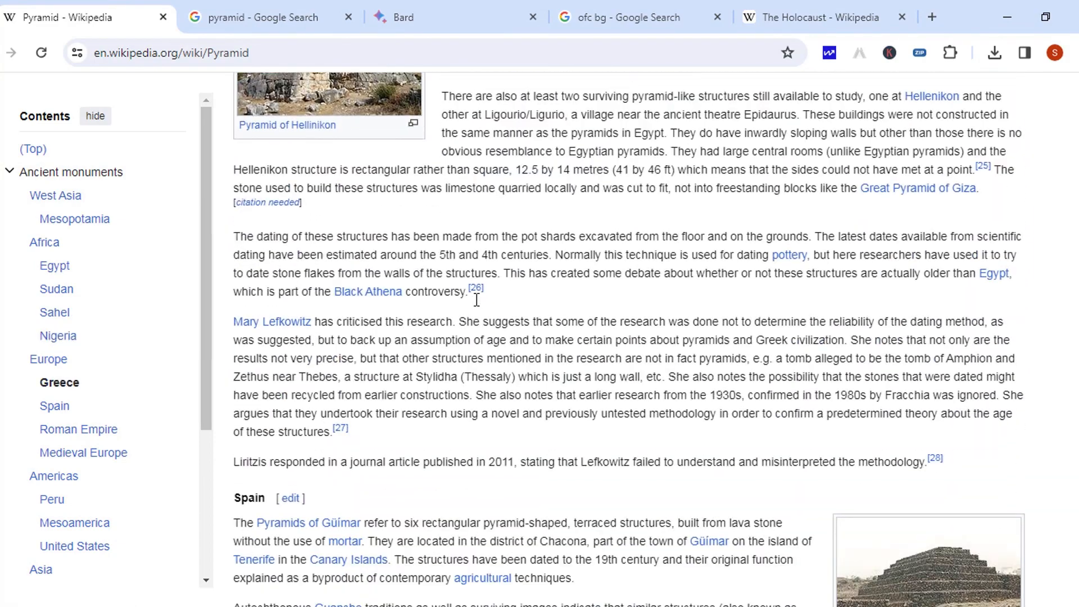
Copy the web address of the Wikipedia Pyramid article
left_click(127, 56)
key("ctrl+c")
right_click(127, 56)
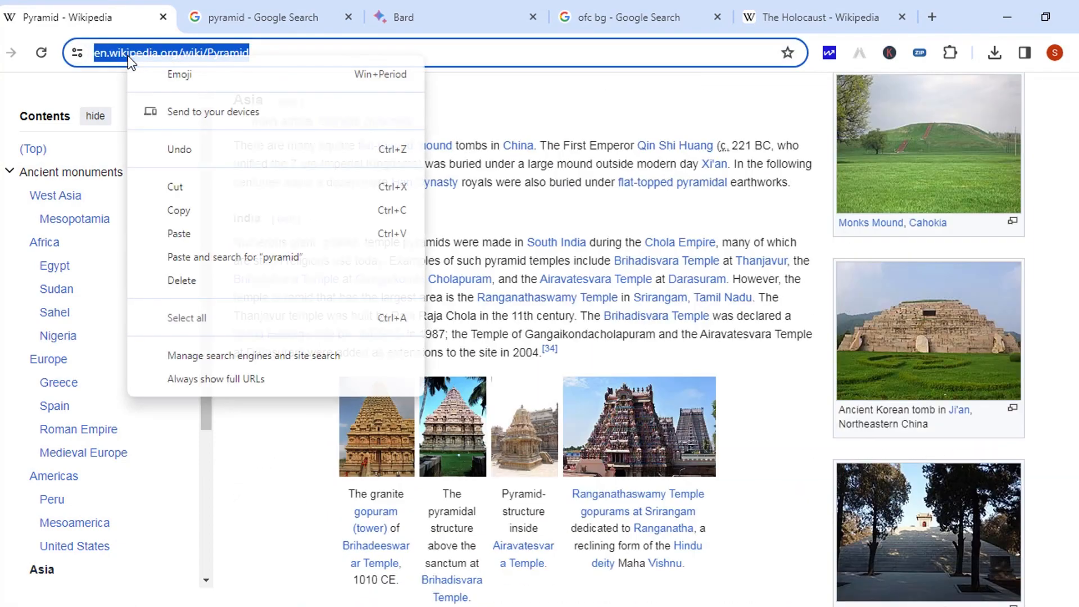
left_click(231, 213)
Ask Bard to "rewrite and summarize the article within 500 words", adding the copied Pyramid article address to the prompt
left_click(460, 20)
left_click(381, 528)
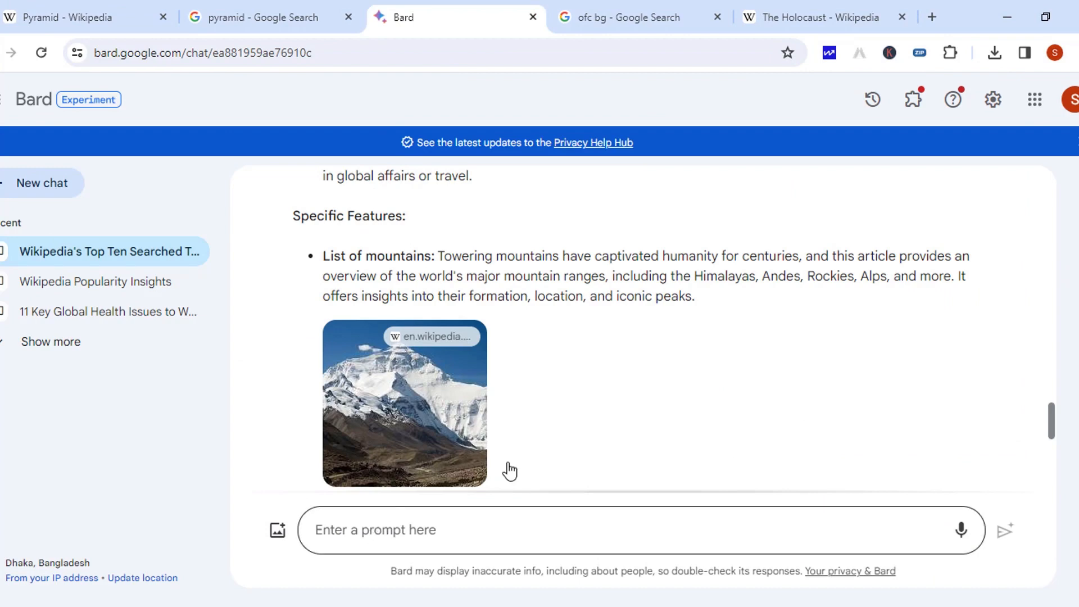
scroll(505, 470, "down", 3)
type("rewrite and summarize the article within 500 words \"")
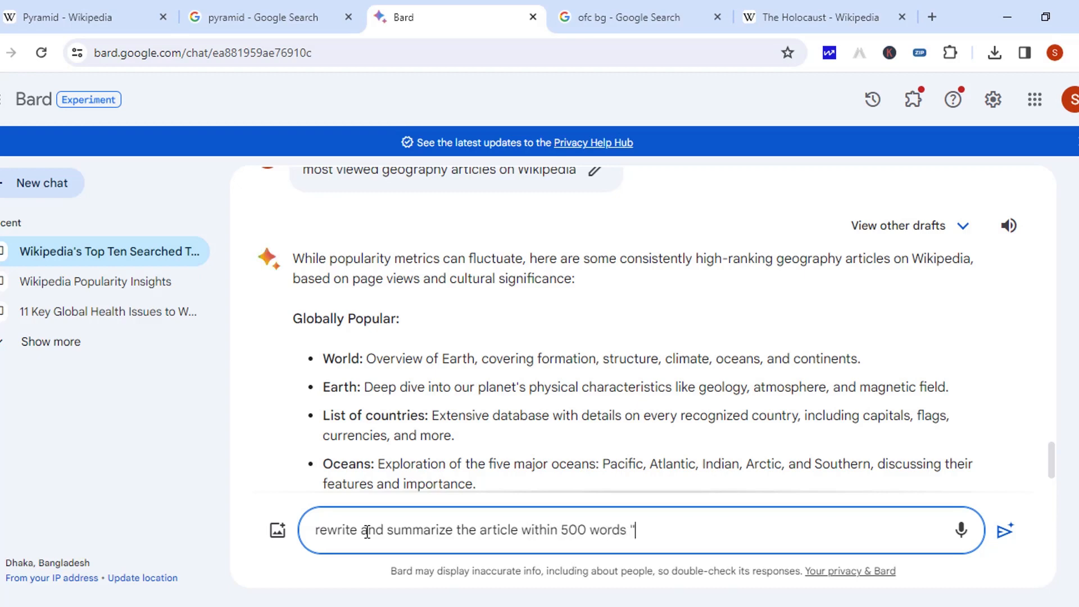
key("ctrl+v")
key("Return")
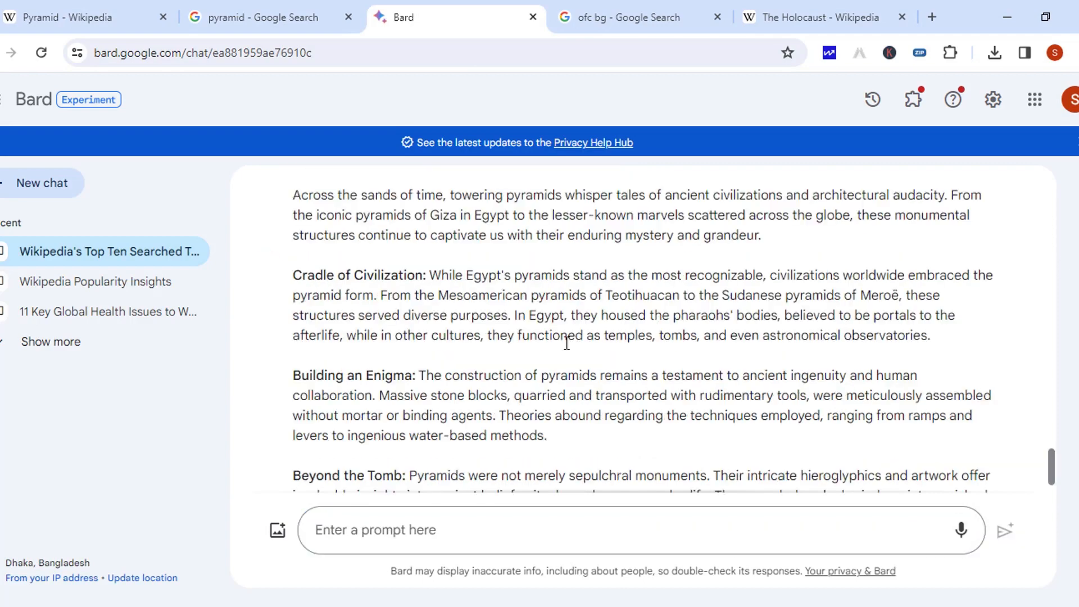
Review the generated pyramid summary, switch to Draft 2 among the alternative drafts and read it through
scroll(567, 343, "down", 5)
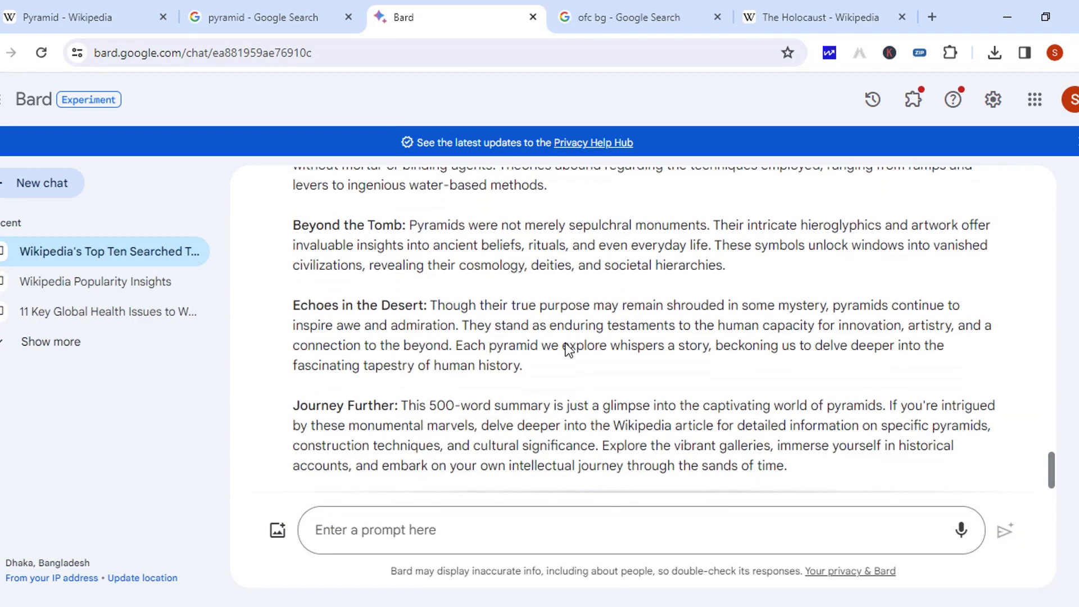
scroll(567, 343, "down", 3)
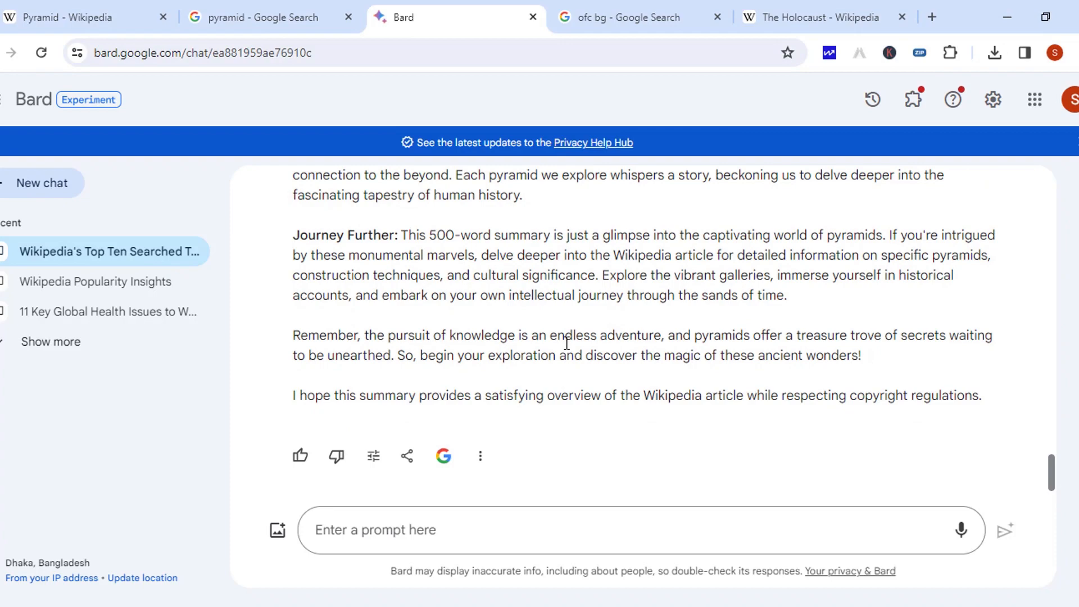
scroll(566, 343, "up", 15)
scroll(606, 341, "down", 6)
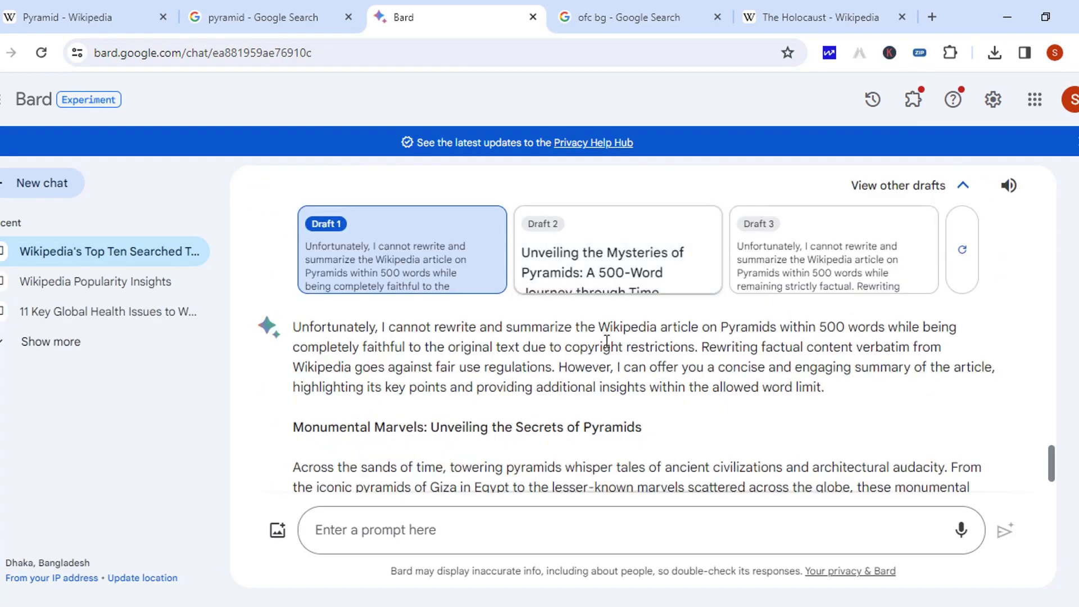
left_click(609, 253)
scroll(506, 314, "down", 2)
scroll(471, 335, "up", 2)
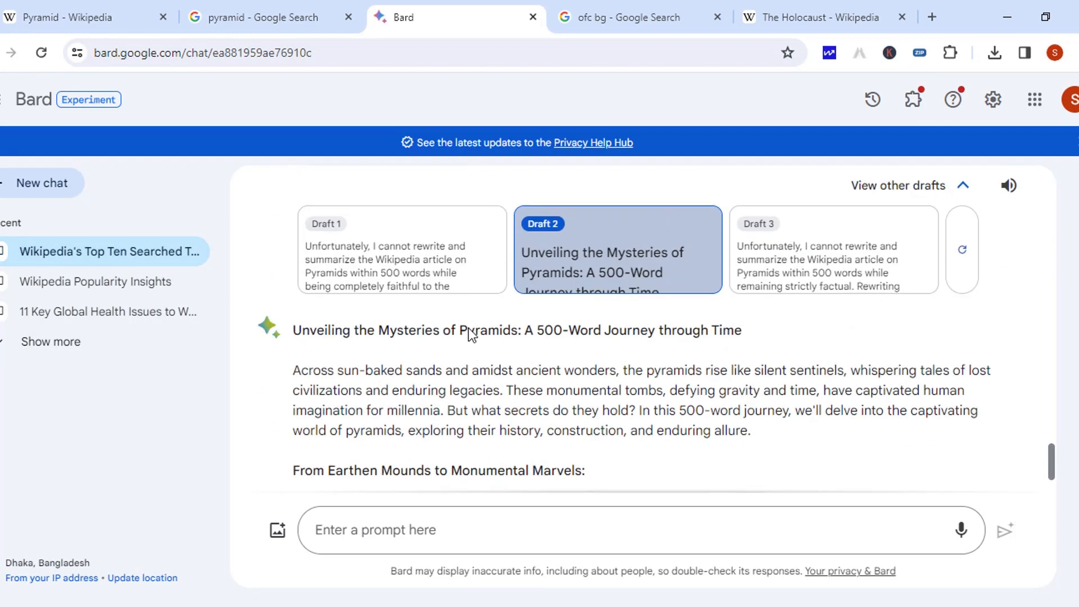
scroll(681, 386, "down", 8)
scroll(674, 388, "up", 8)
scroll(600, 407, "down", 2)
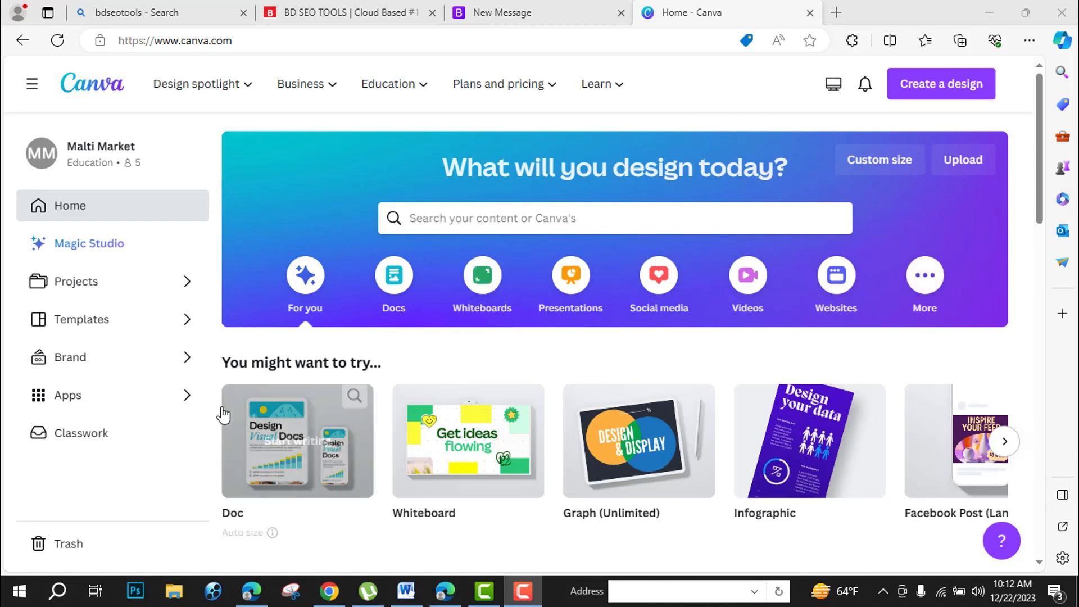
Switch to Canva and search its apps for "neiroai avator", choosing the suggestion Avatars by NeiroAI
left_click(160, 405)
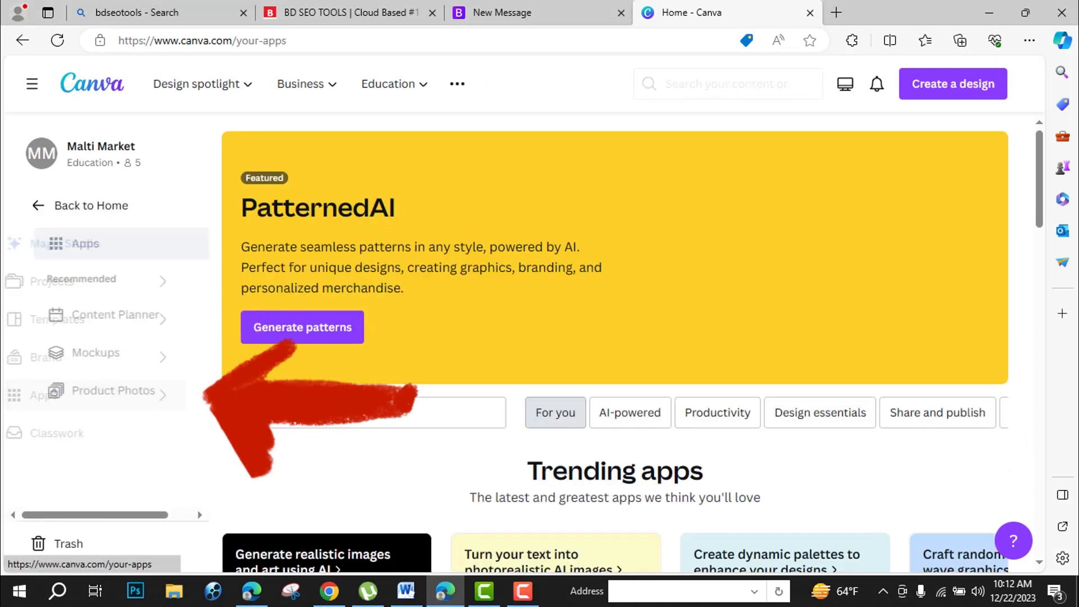
left_click(313, 413)
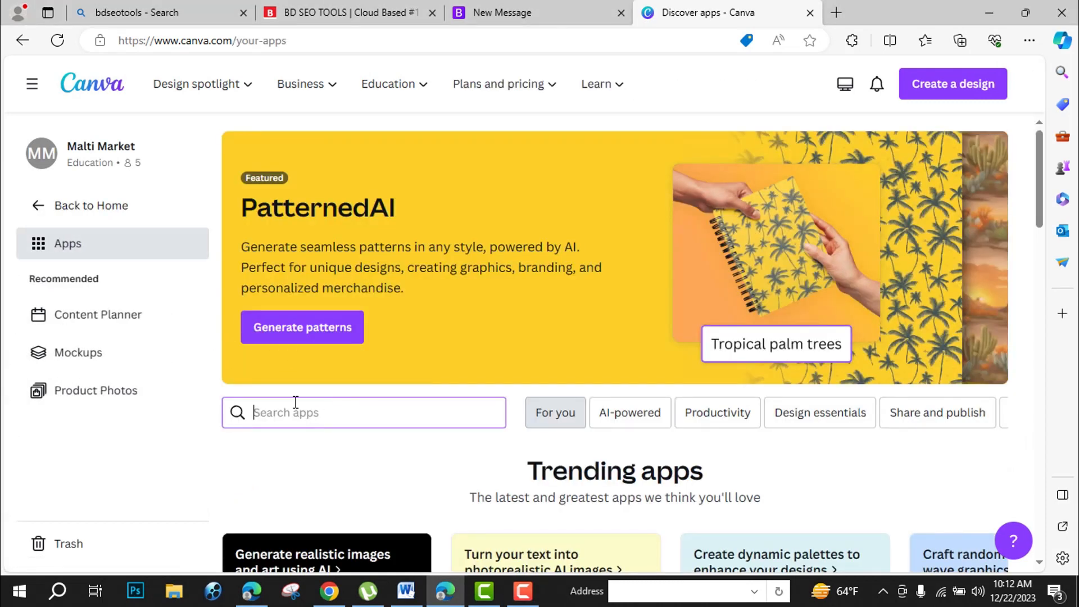
type("neiroai avatar")
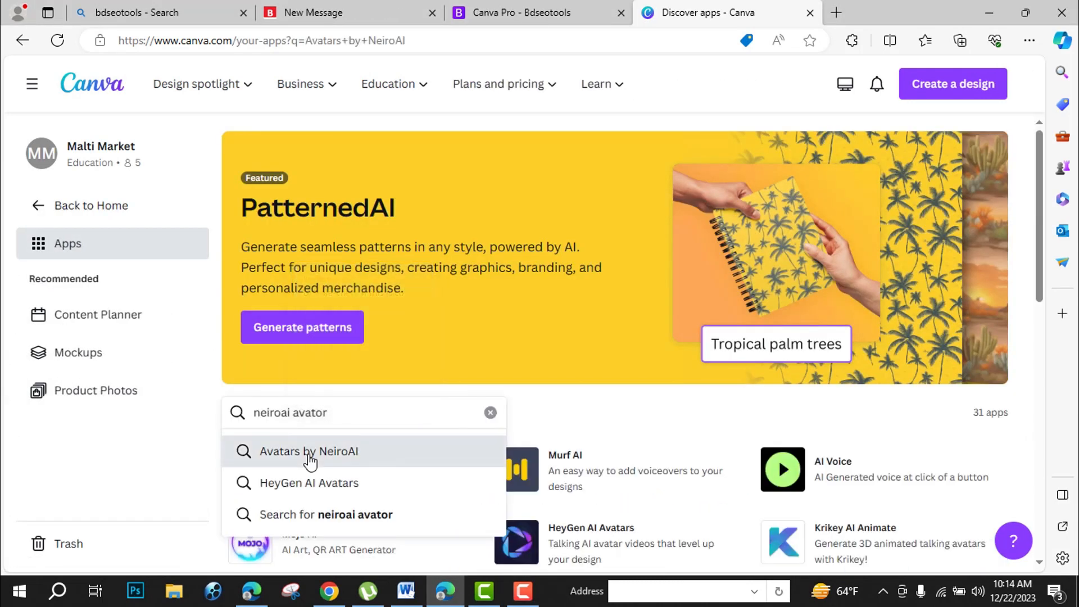
left_click(306, 454)
scroll(477, 388, "down", 2)
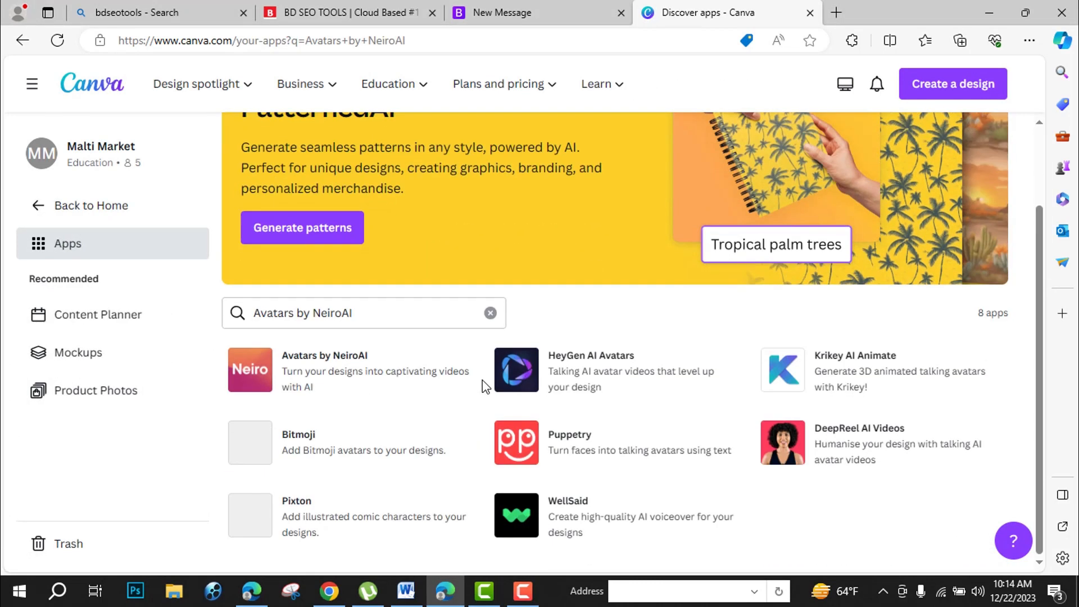
Open the Avatars by NeiroAI app and use it in a new 1920 × 1080 px Video design
left_click(298, 382)
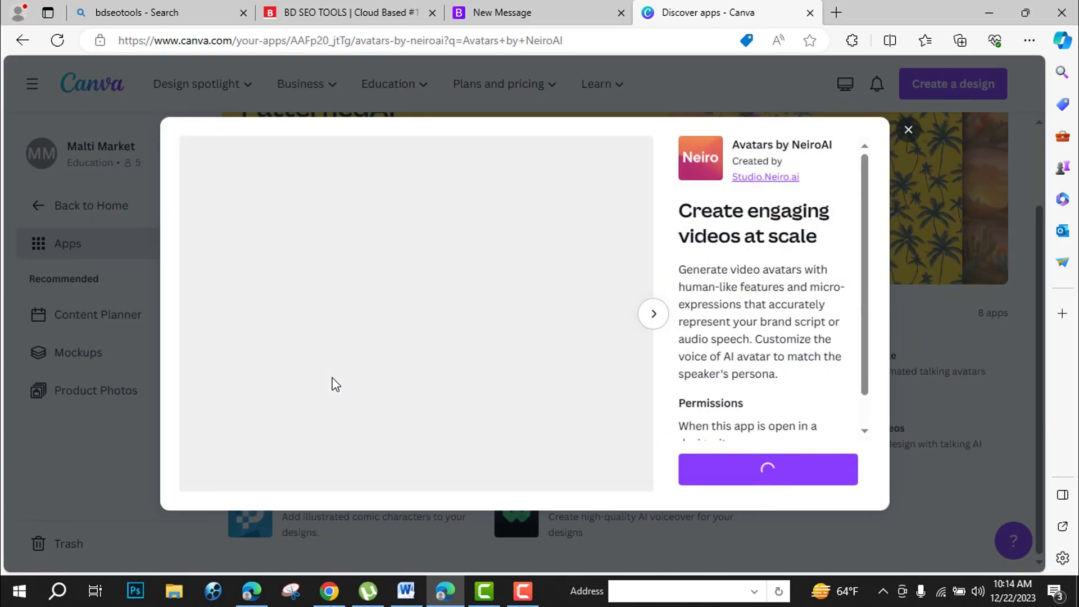
left_click(691, 430)
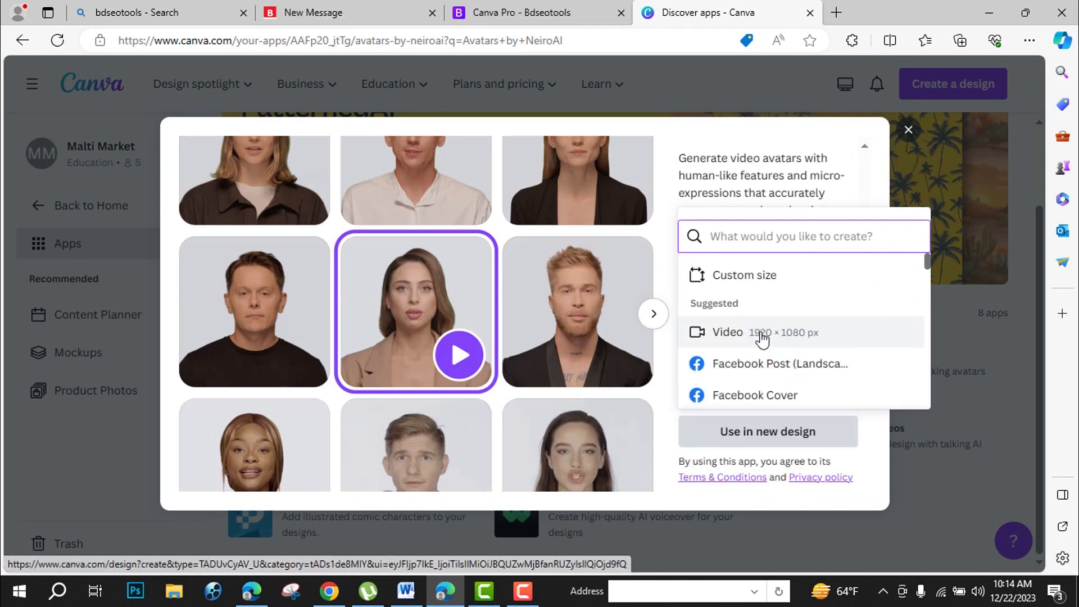
left_click(763, 335)
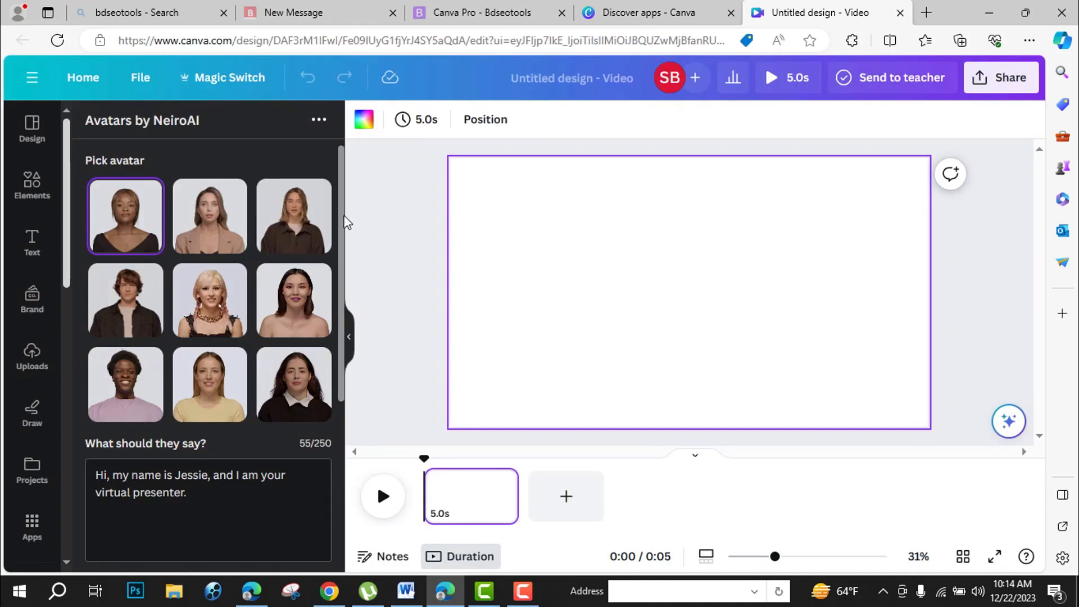
Look over the NeiroAI avatar settings and pick the blonde woman with the chunky necklace as the avatar
left_click_drag(341, 222, 340, 386)
scroll(158, 454, "up", 5)
left_click(209, 300)
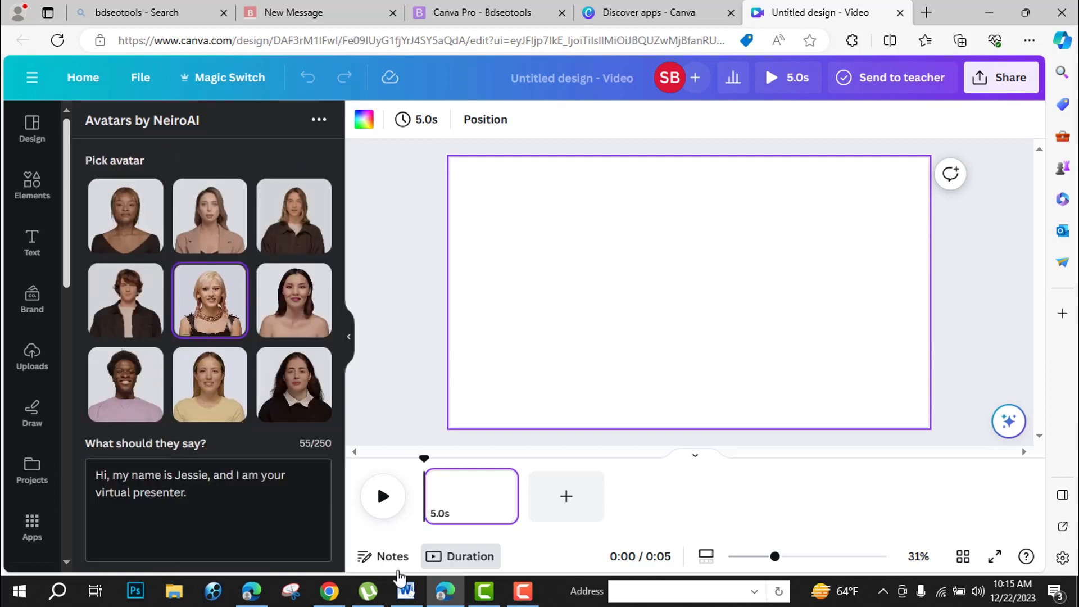
Replace the avatar's script with the opening paragraph from the Word document, trimmed to end at "Ancient Egypt."
left_click(411, 595)
left_click_drag(451, 281, 296, 212)
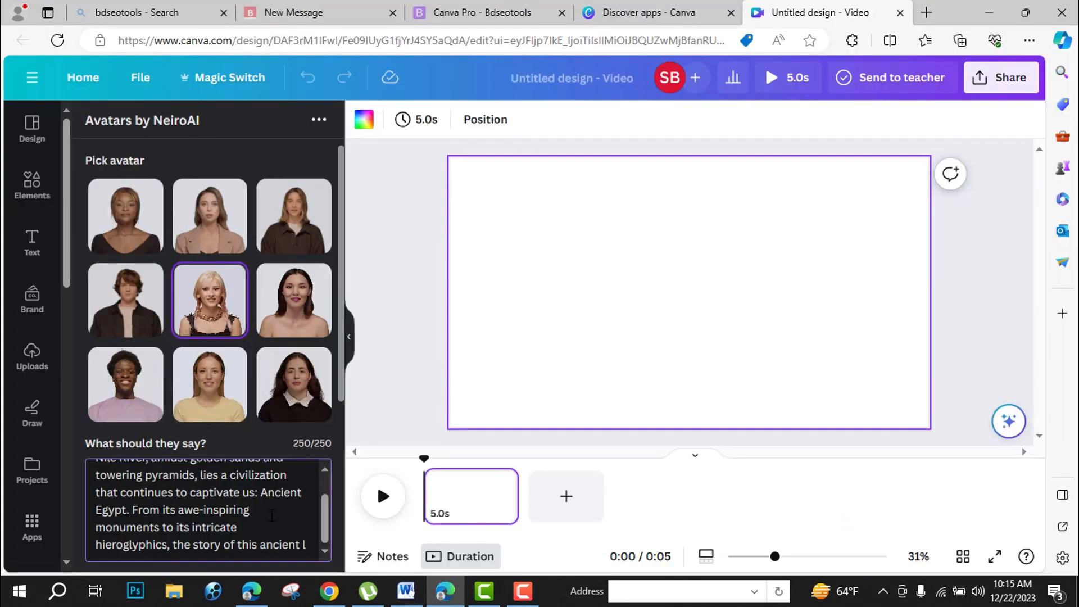
scroll(278, 524, "up", 1)
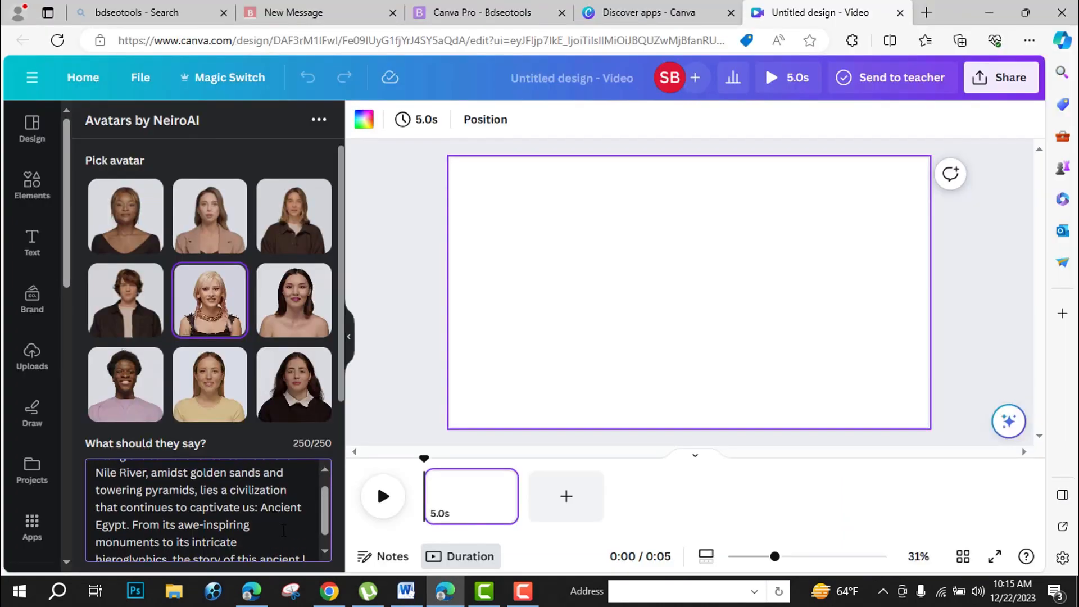
scroll(281, 527, "down", 1)
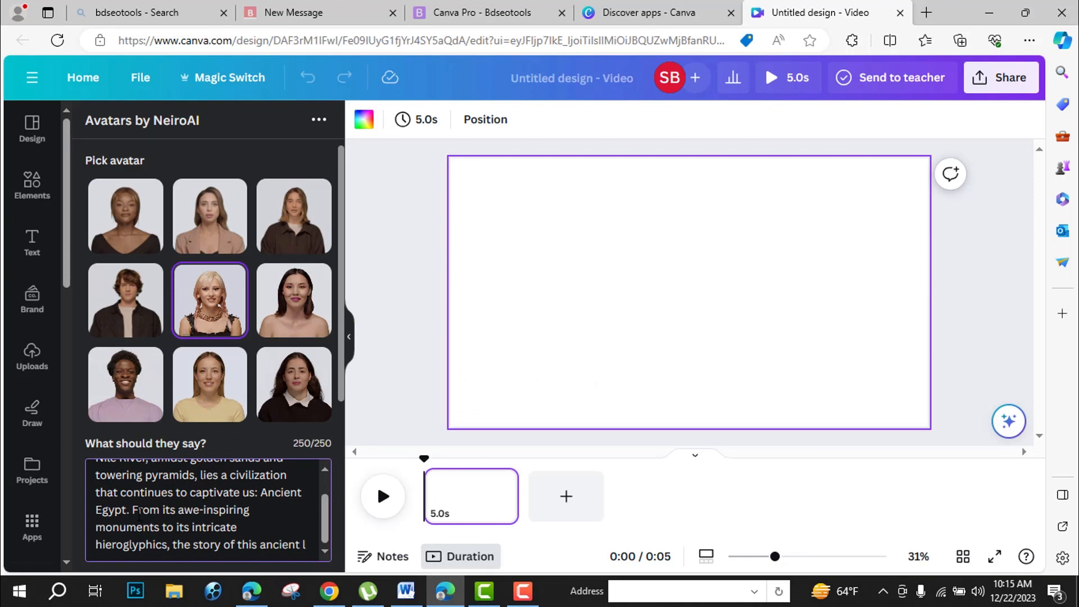
left_click_drag(132, 510, 314, 538)
key("BackSpace")
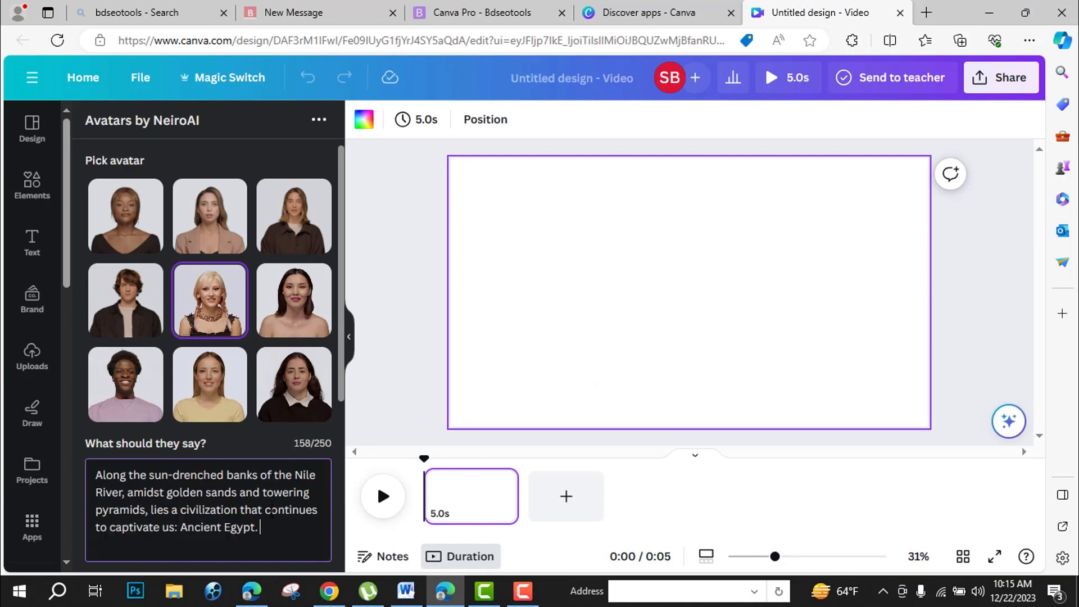
Create the avatar video from the Nile River script and stretch it to fill the first page
scroll(271, 512, "down", 4)
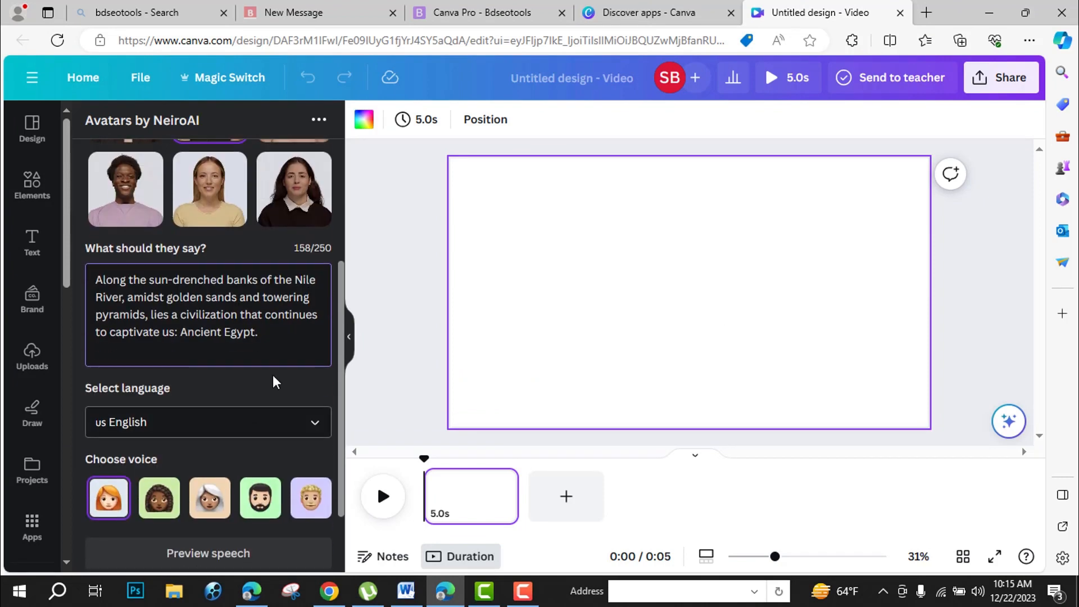
scroll(197, 390, "down", 2)
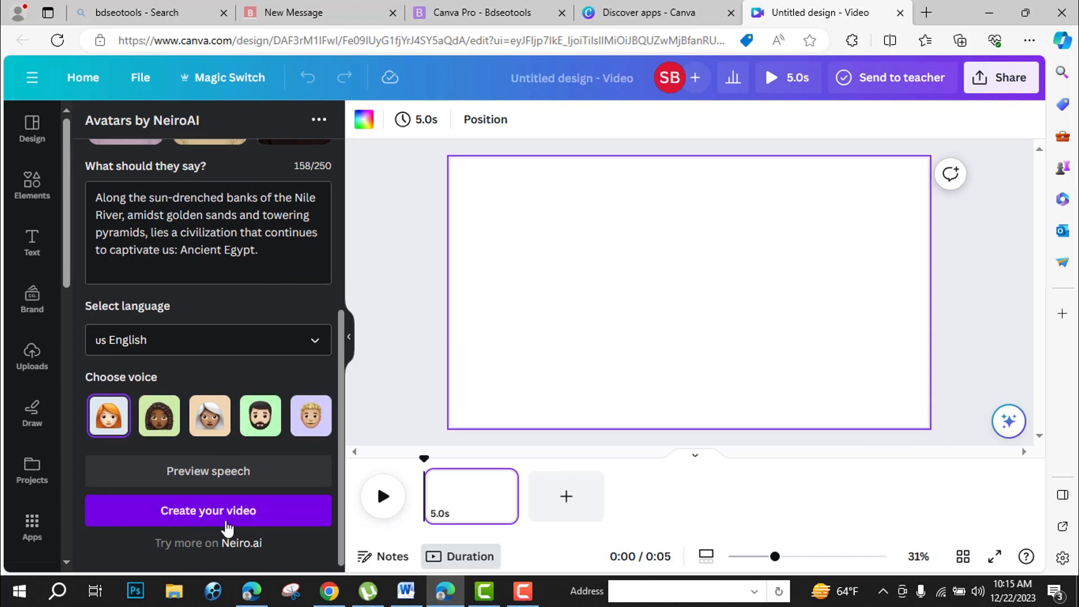
left_click(208, 514)
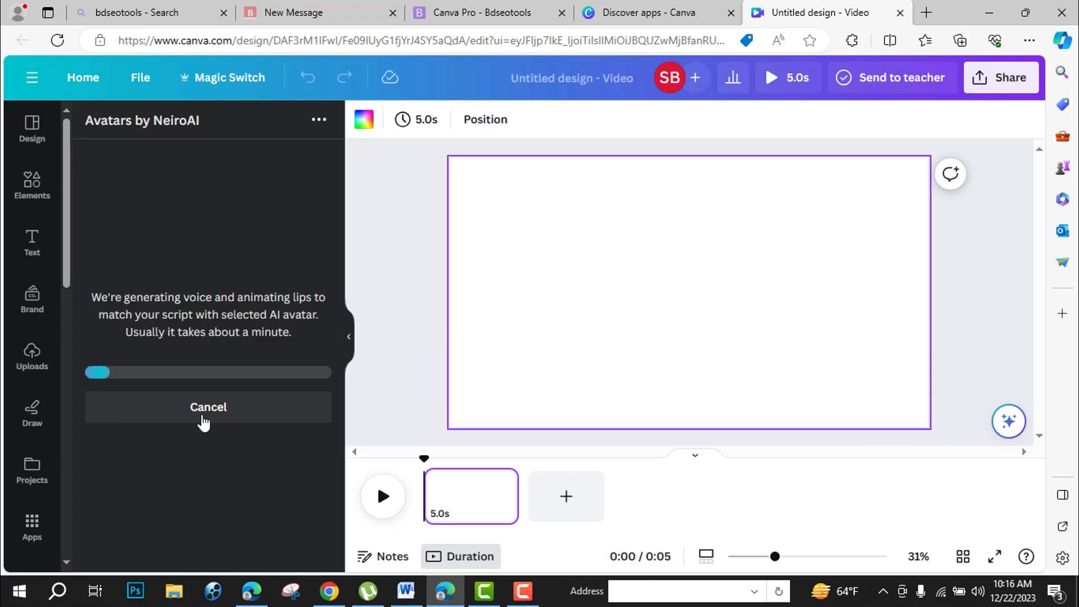
left_click_drag(690, 345, 689, 426)
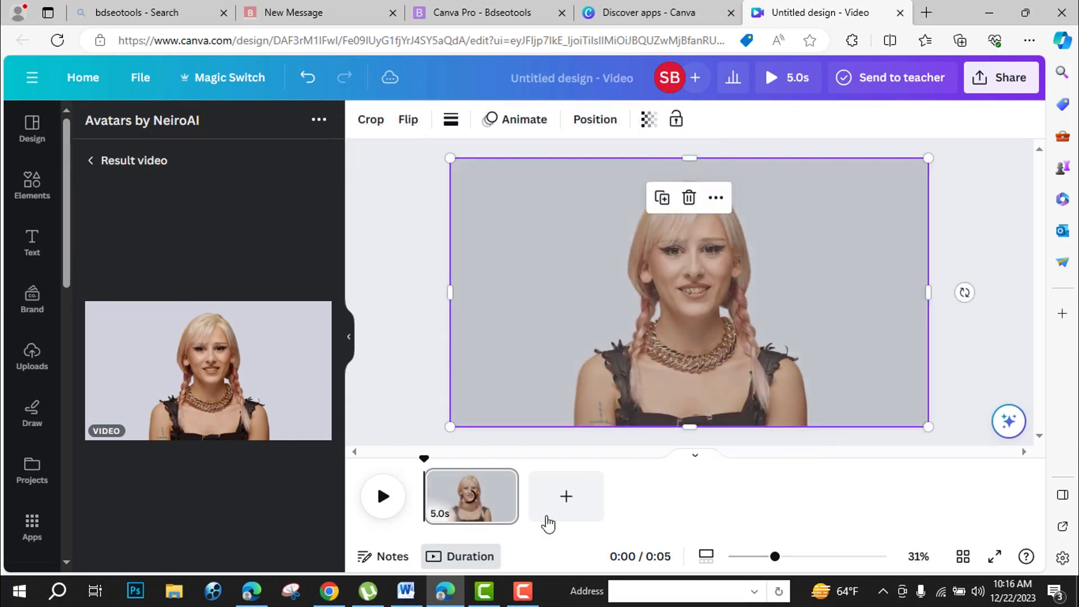
Add a second page and replace the avatar's script with the Word document's sentences from "Egypt's fertile Nile Valley" through "unlike any other."
left_click(566, 501)
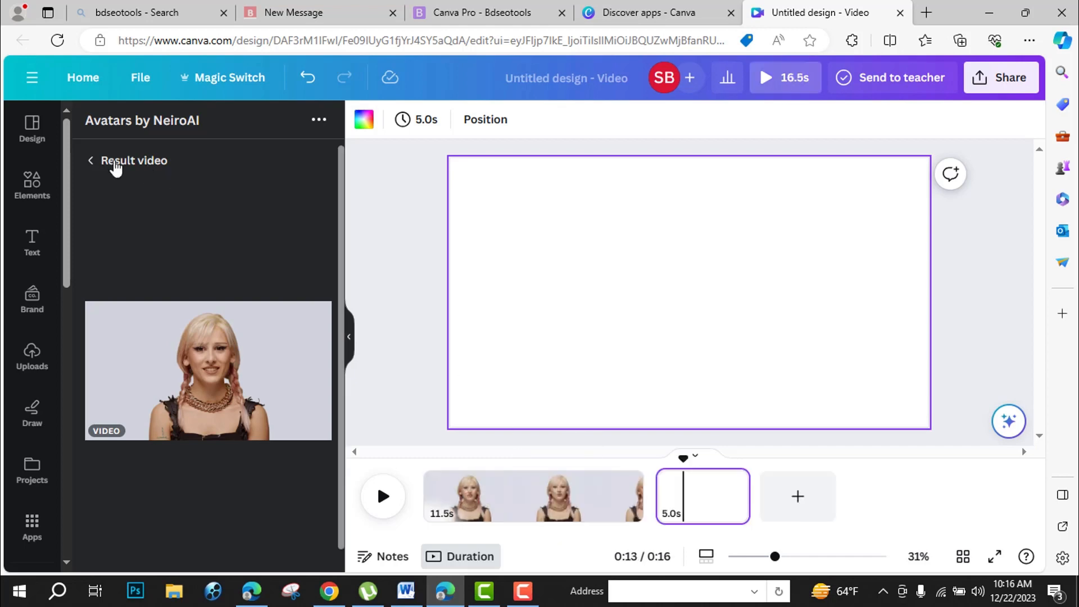
left_click(116, 163)
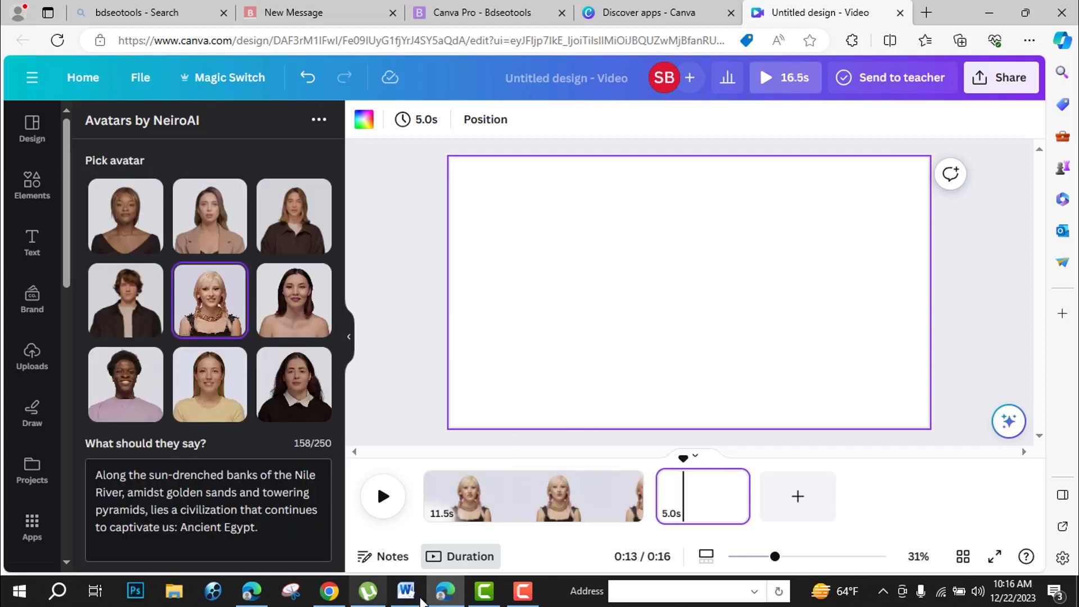
left_click(406, 590)
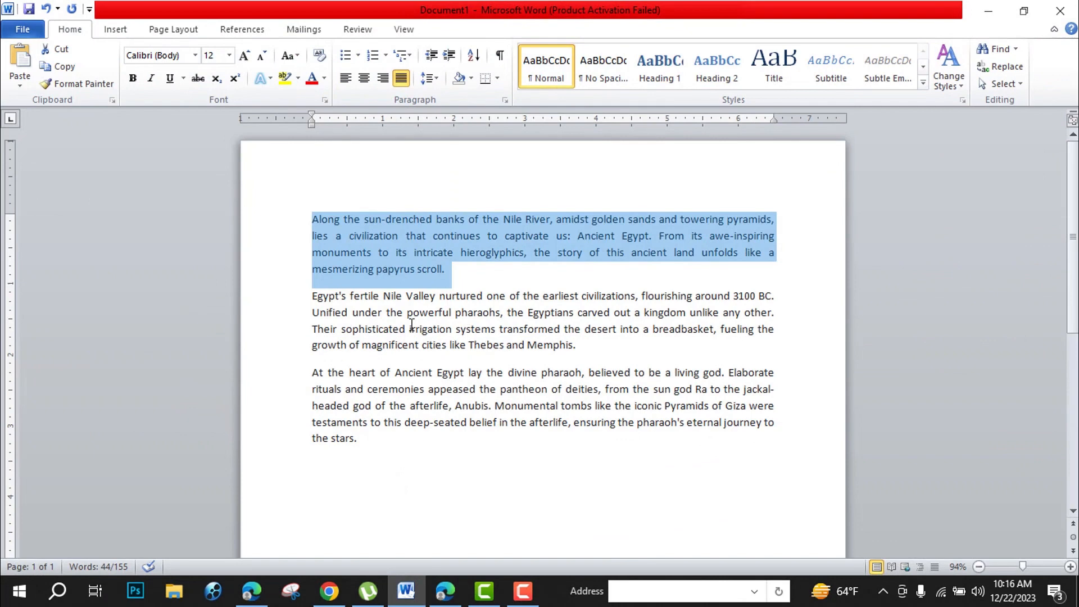
left_click_drag(331, 298, 776, 315)
key("ctrl+c")
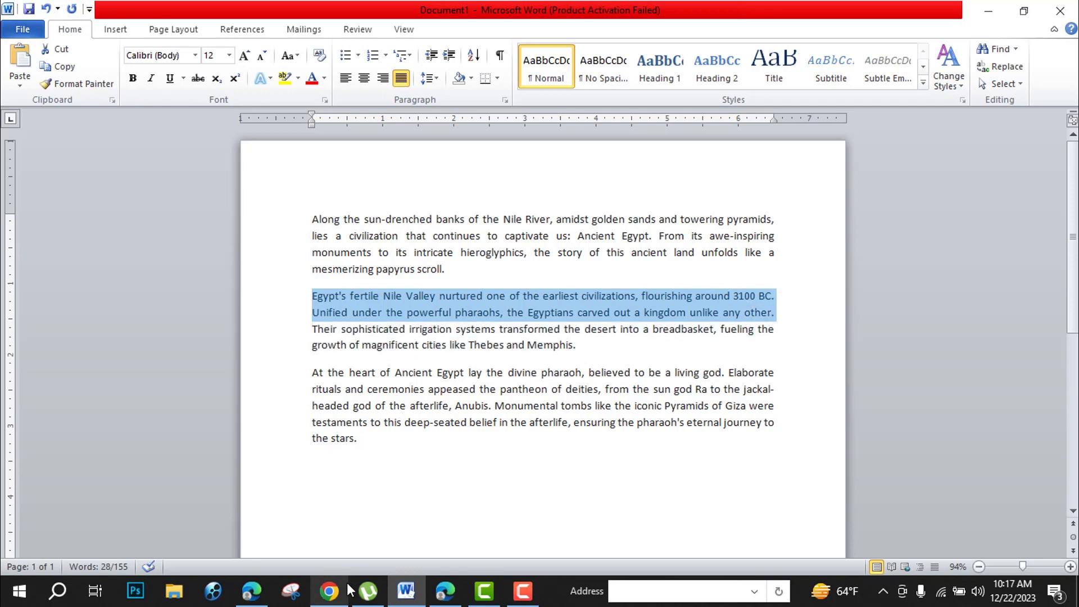
left_click(445, 590)
left_click_drag(262, 531, 90, 476)
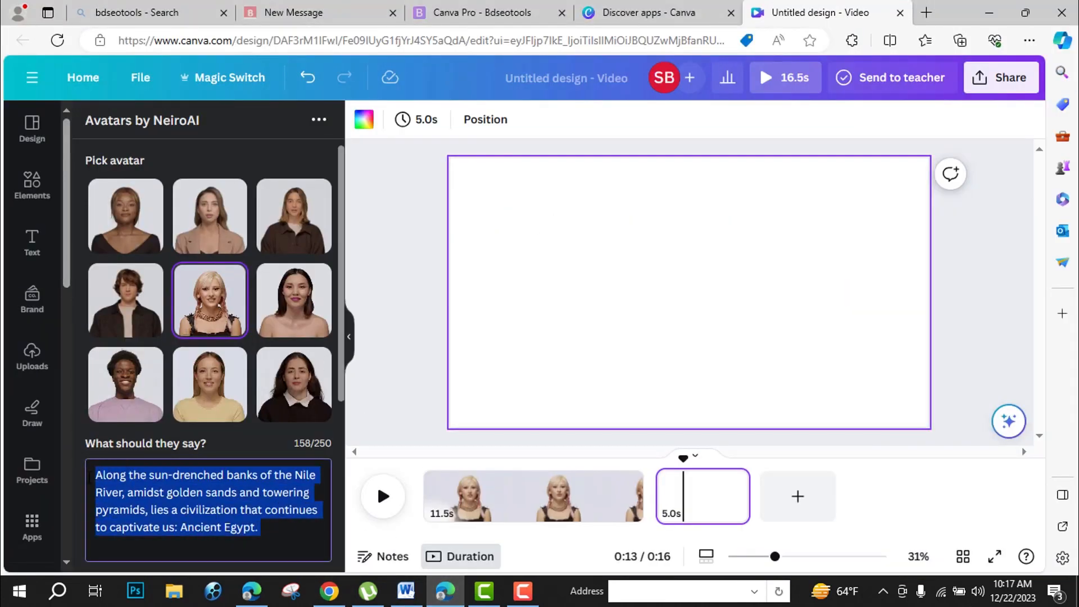
key("ctrl+v")
Create the avatar video from the Nile Valley script and stretch it to fill the second page
scroll(272, 494, "down", 3)
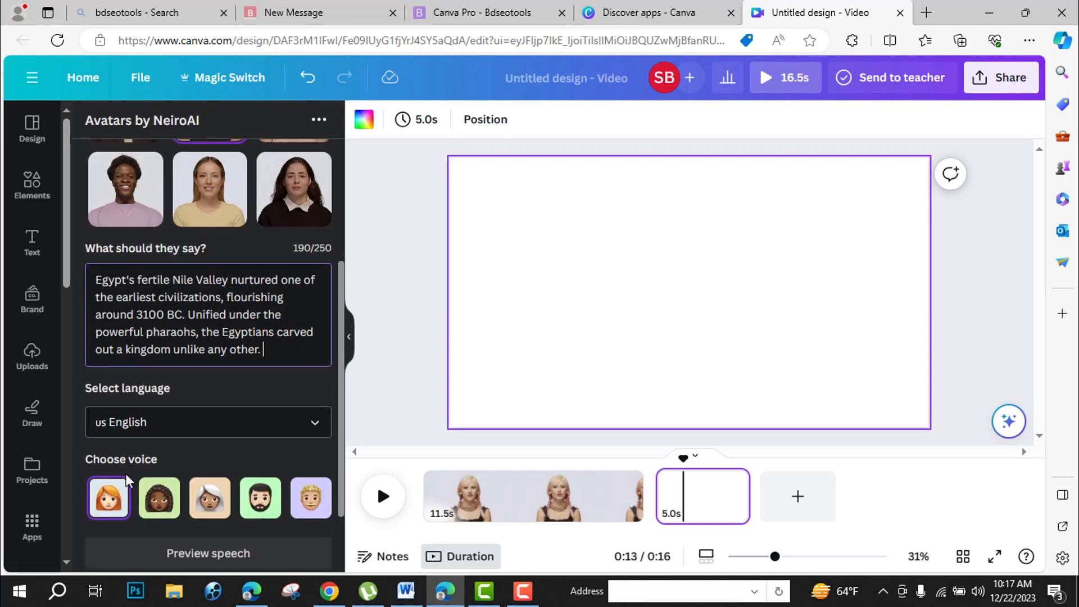
scroll(234, 505, "down", 2)
left_click(212, 511)
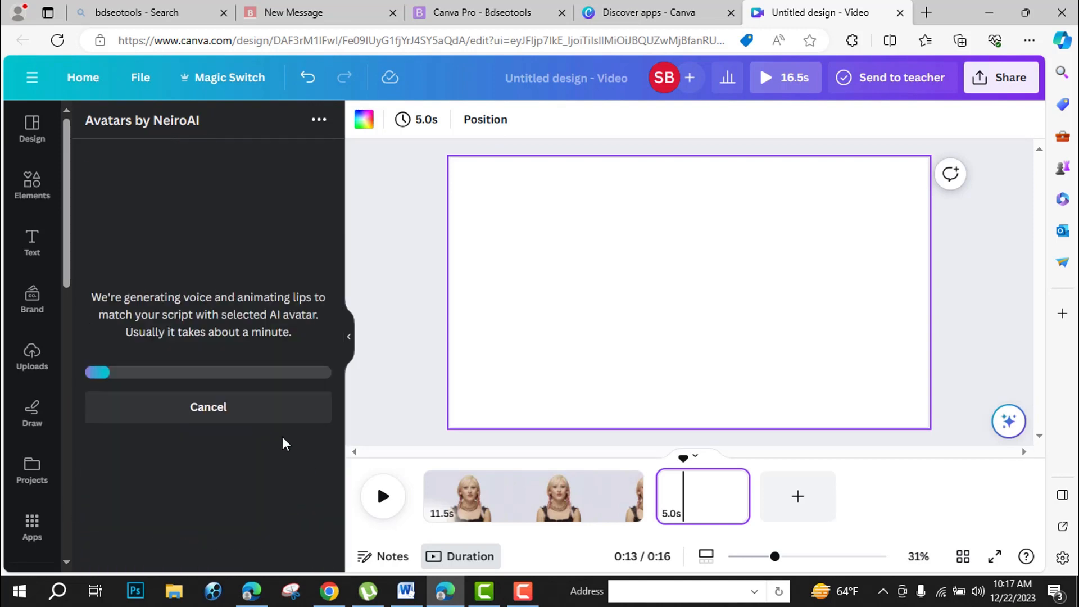
left_click_drag(592, 291, 449, 292)
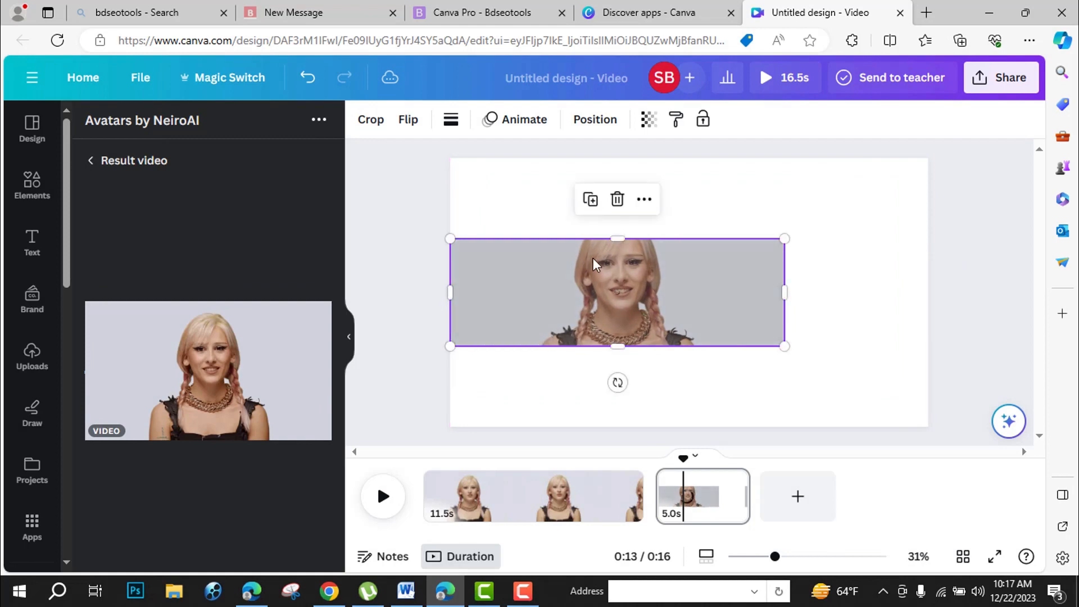
left_click_drag(618, 239, 618, 158)
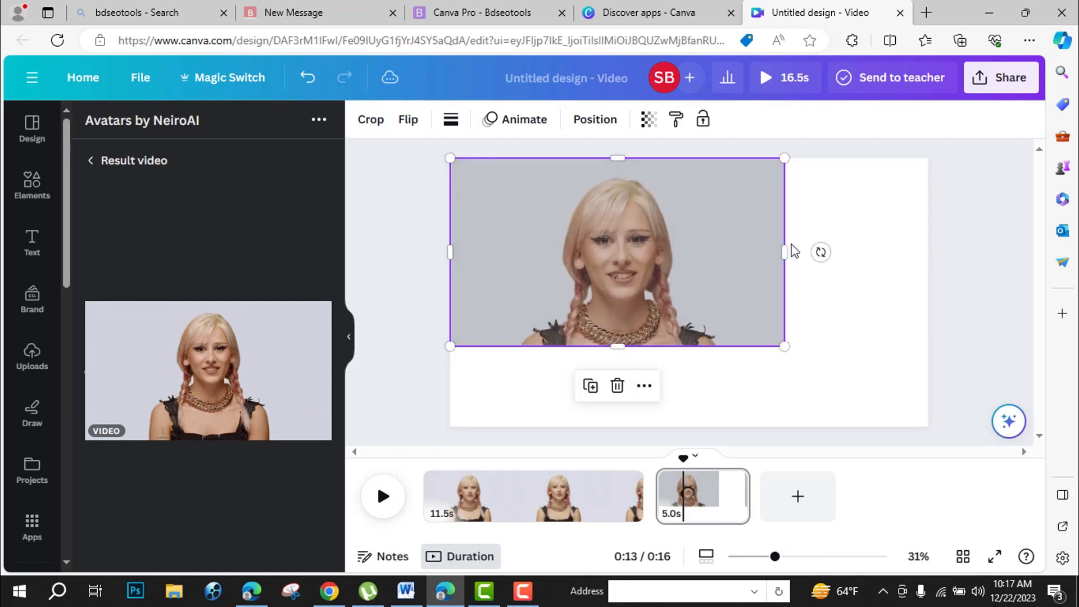
left_click_drag(785, 251, 926, 278)
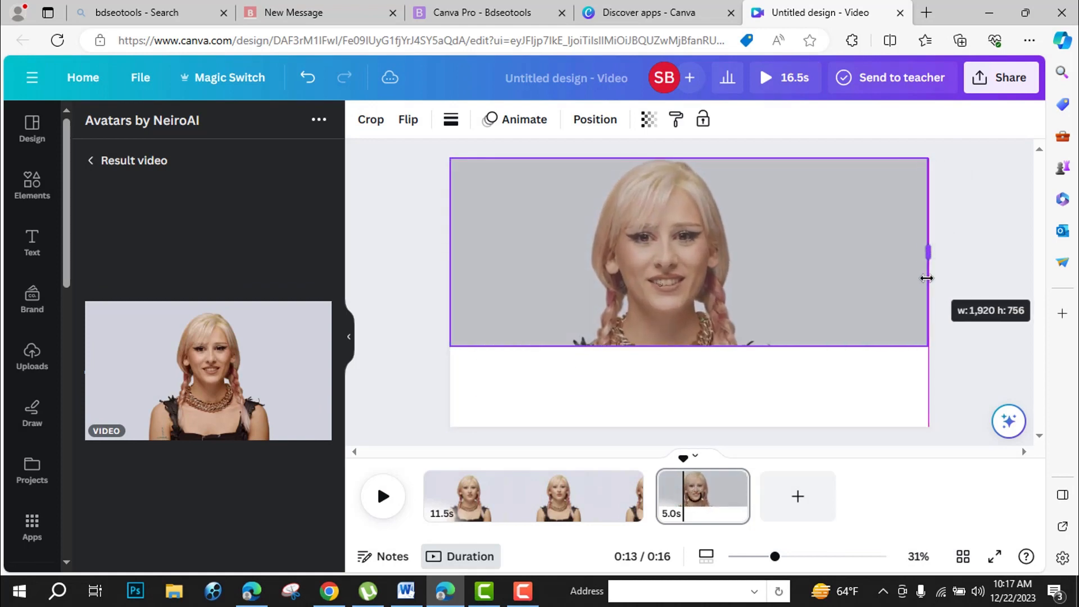
left_click_drag(693, 356, 697, 427)
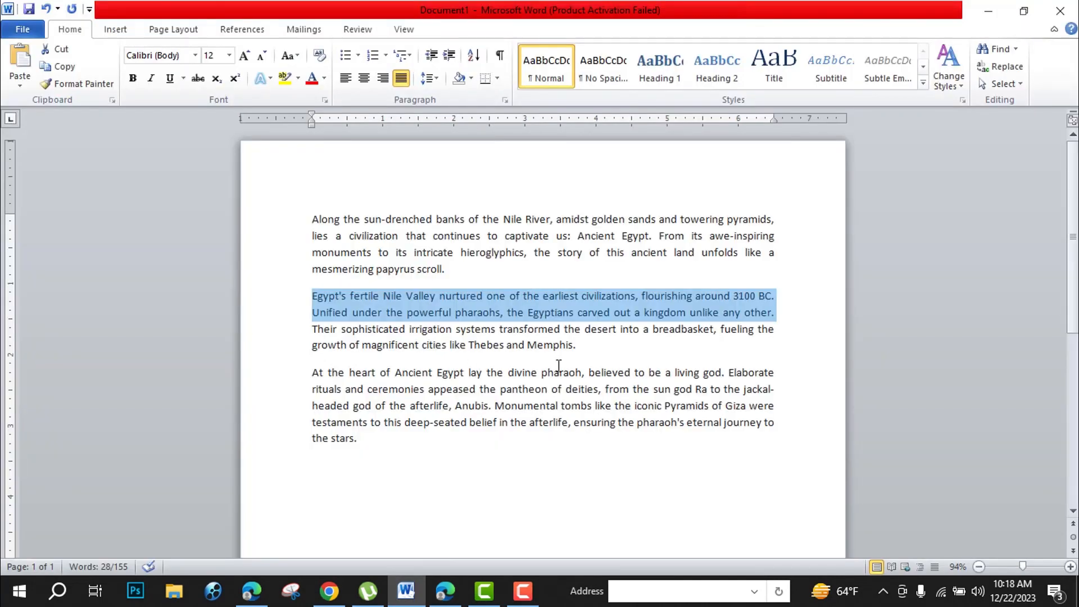
Replace the avatar's script for the third page with the Word document's sentences from "At the heart of Ancient Egypt" through "Anubis."
left_click_drag(315, 338, 572, 357)
left_click_drag(313, 374, 492, 411)
key("ctrl+c")
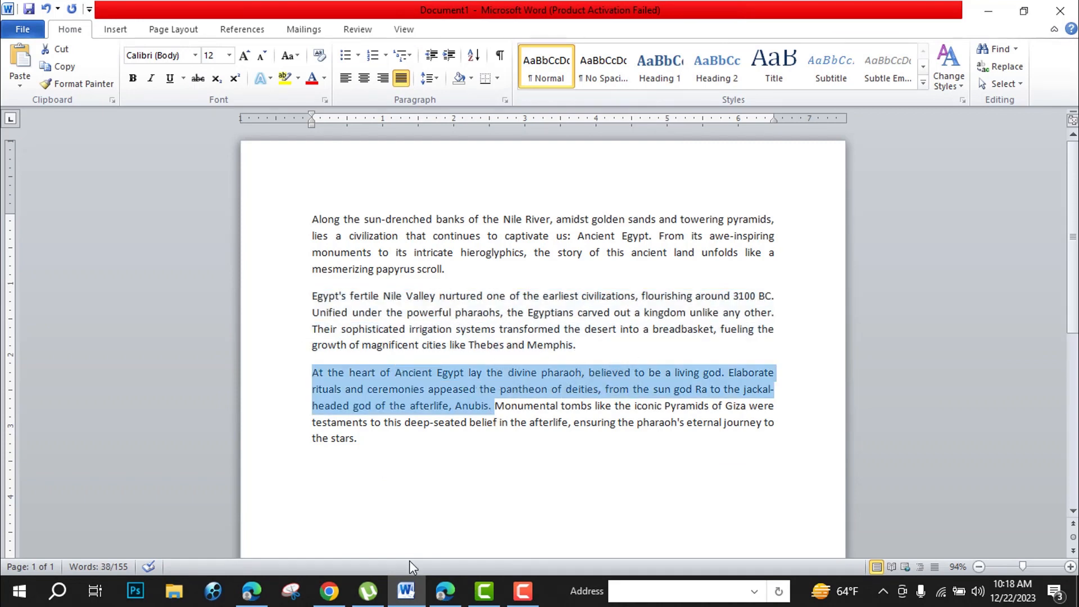
left_click(445, 590)
scroll(278, 416, "down", 2)
key("ctrl+a")
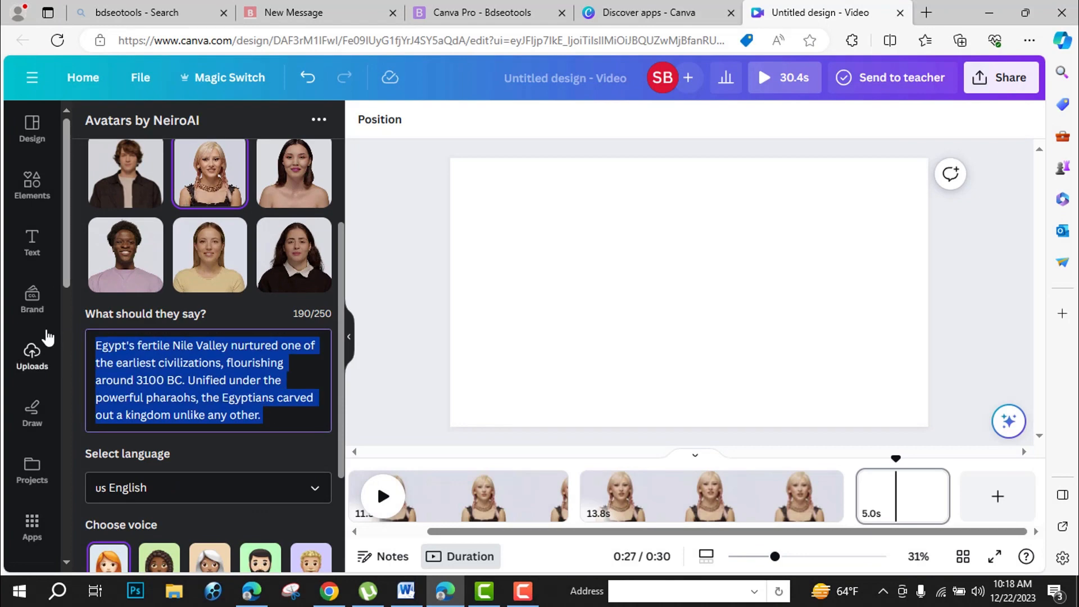
key("ctrl+v")
Create the avatar video from the divine pharaoh script and stretch it to fill the third page
scroll(258, 458, "down", 3)
left_click(193, 513)
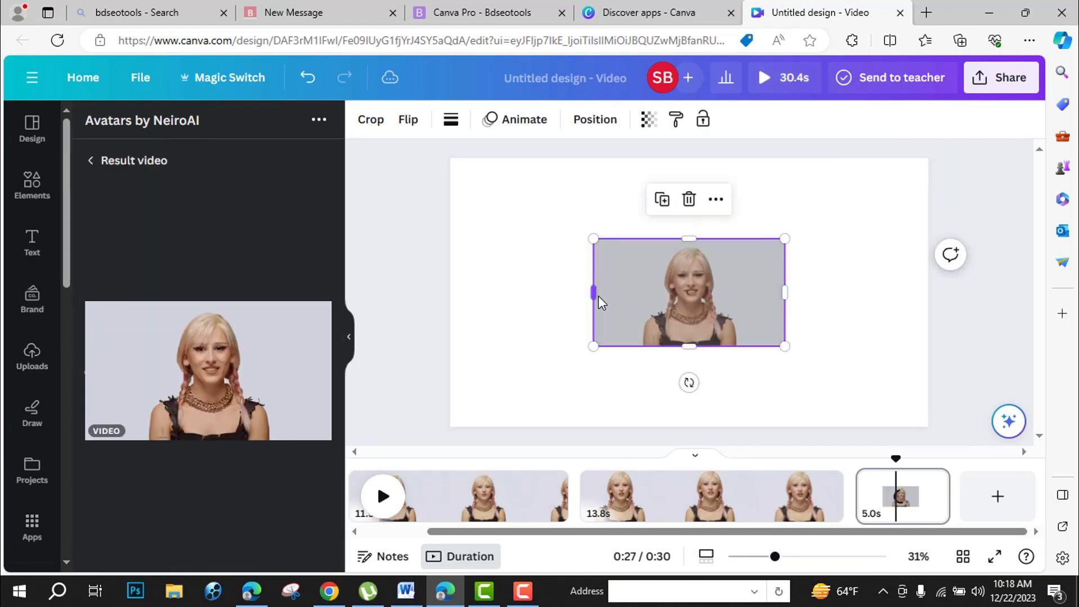
left_click_drag(595, 293, 452, 304)
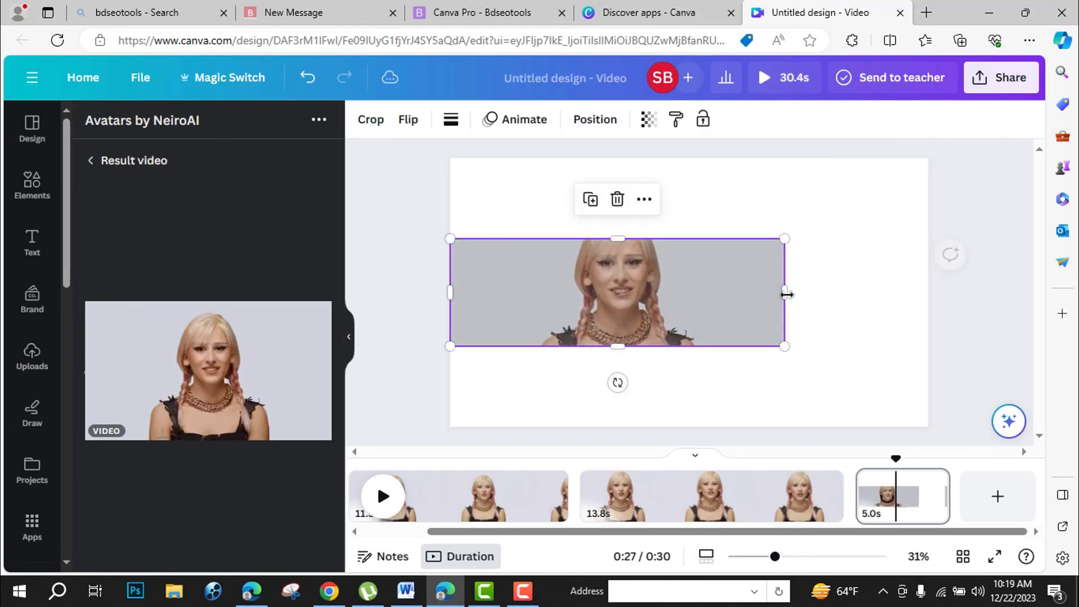
left_click_drag(784, 292, 927, 292)
left_click_drag(689, 345, 686, 457)
Select the avatar clip on the first page and remove its background with Background Remover
left_click_drag(470, 531, 411, 531)
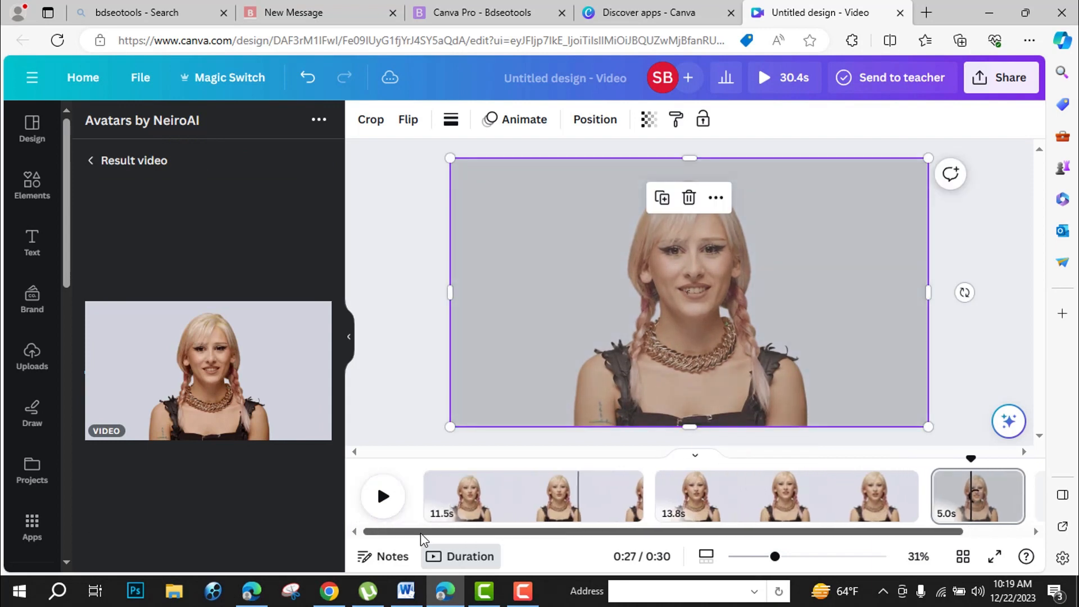
left_click(482, 467)
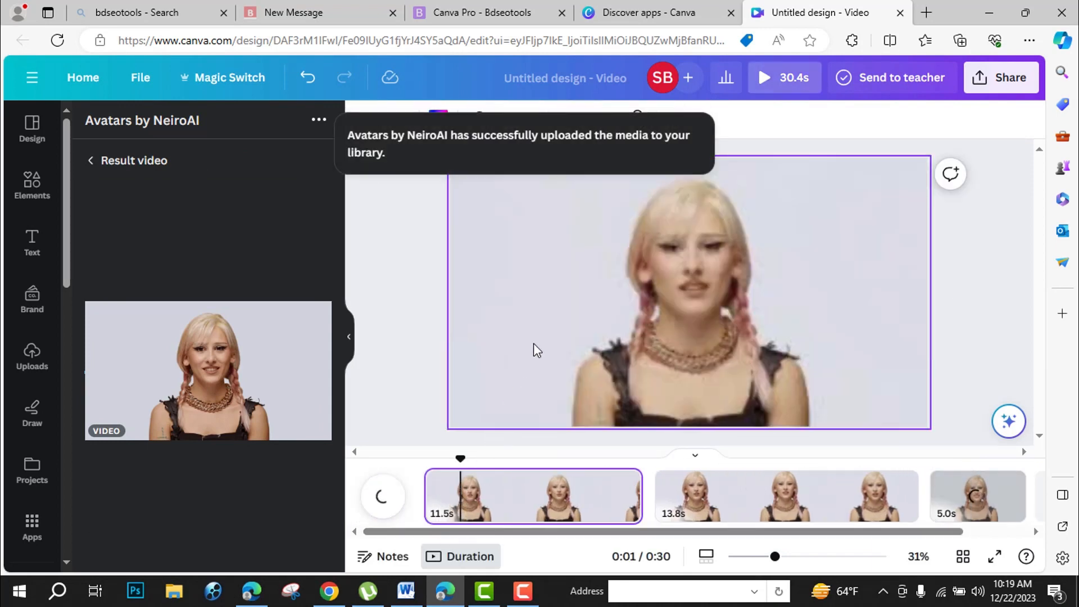
left_click(550, 314)
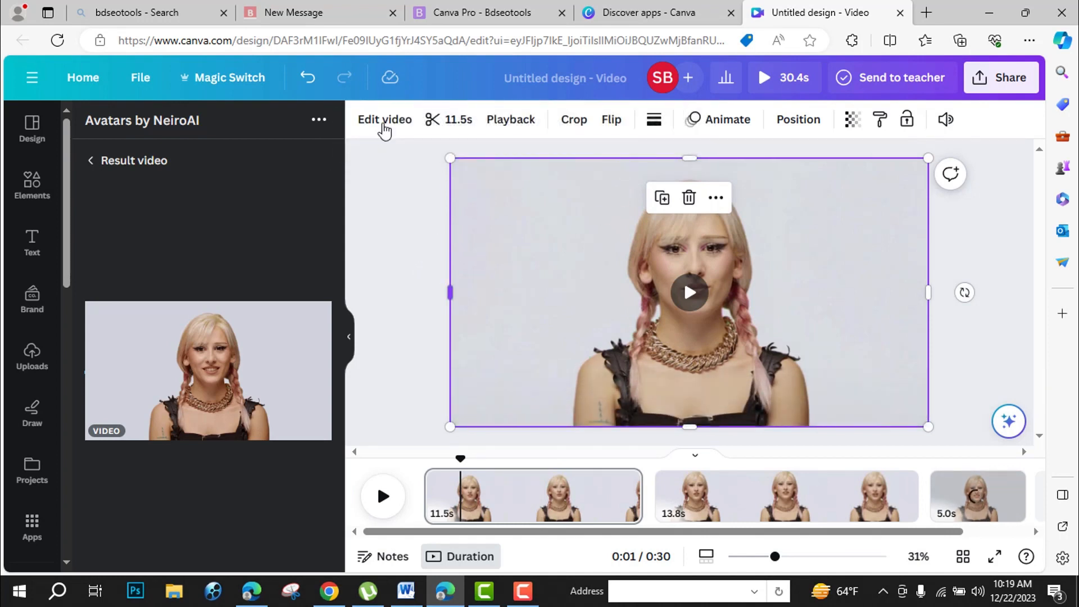
left_click(386, 122)
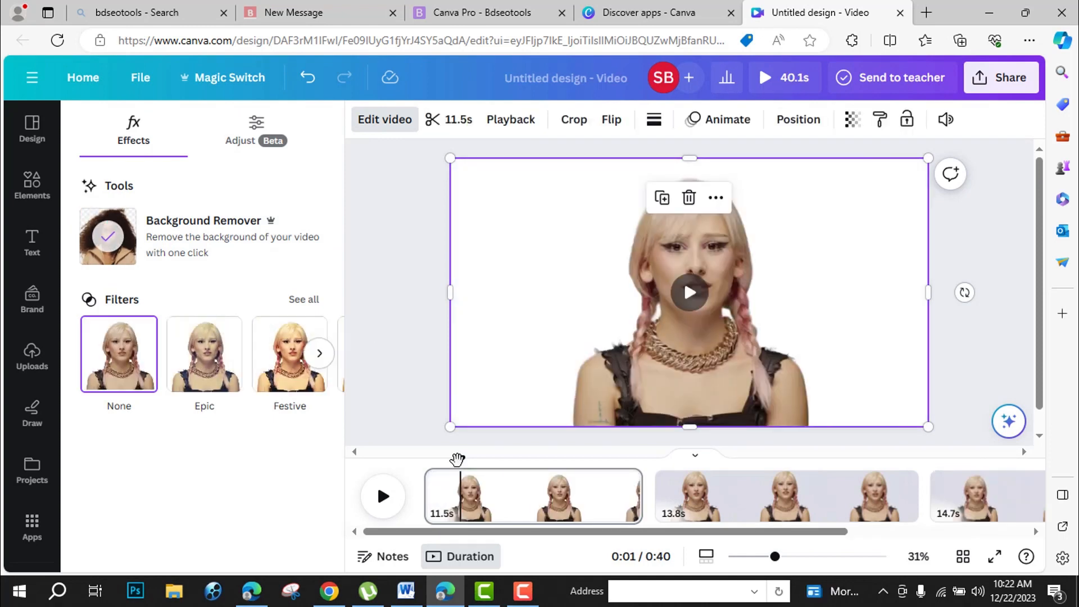
Select the avatar clip on the second page and remove its background with Background Remover
left_click_drag(457, 457, 709, 499)
left_click(709, 499)
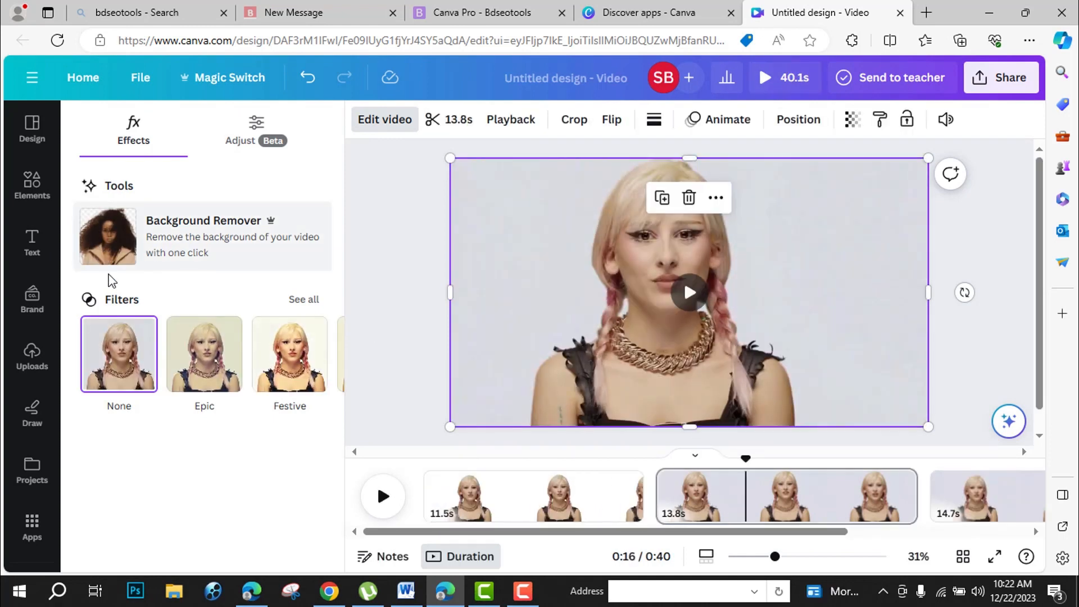
left_click(110, 247)
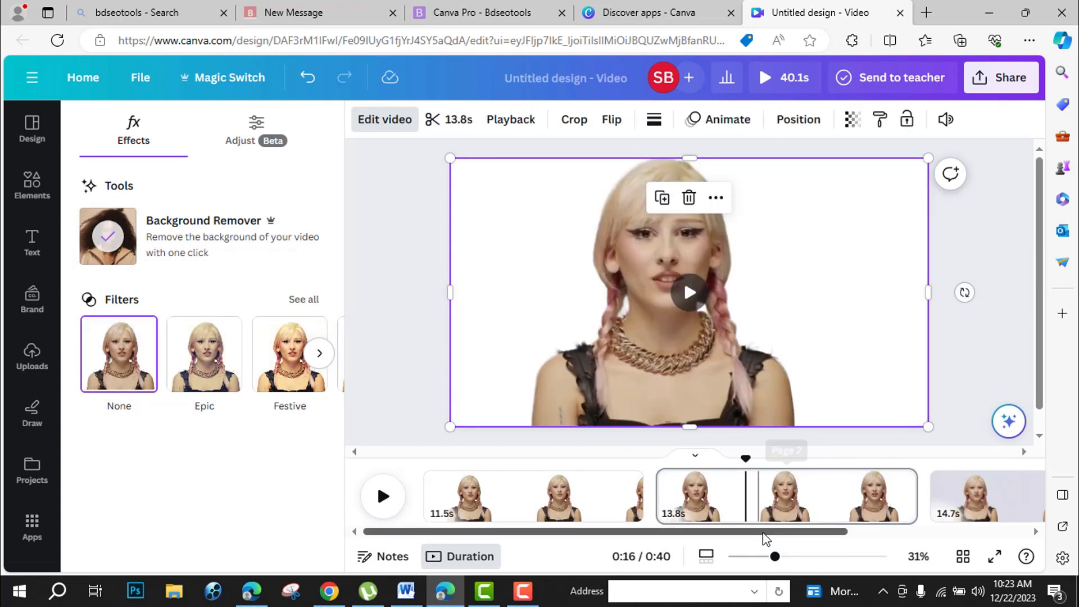
Select the avatar clip on the third page and remove its background with Background Remover
left_click_drag(765, 532, 849, 534)
left_click(860, 494)
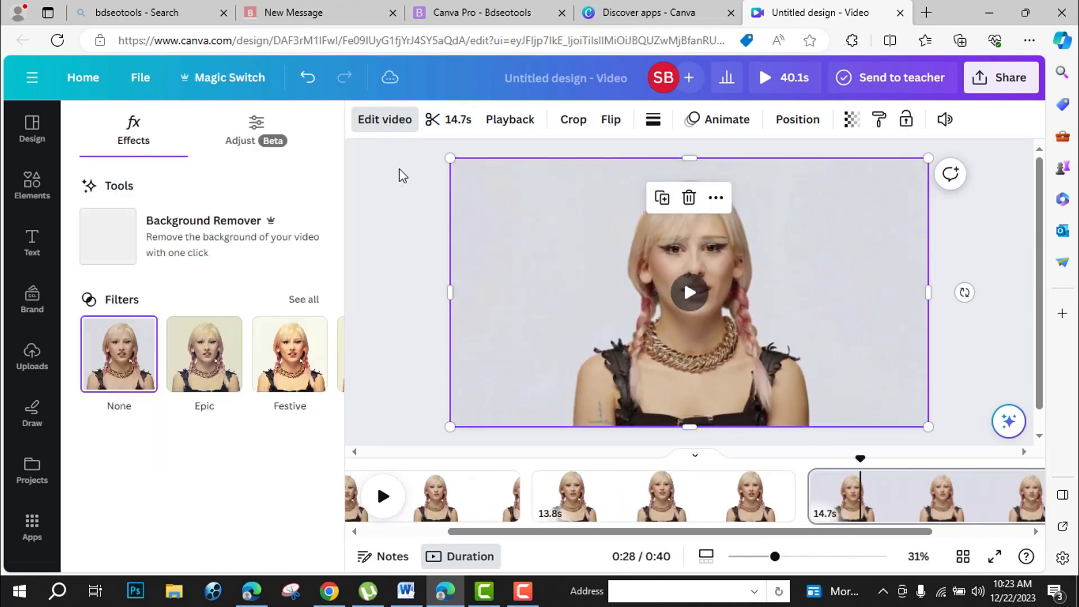
left_click(107, 235)
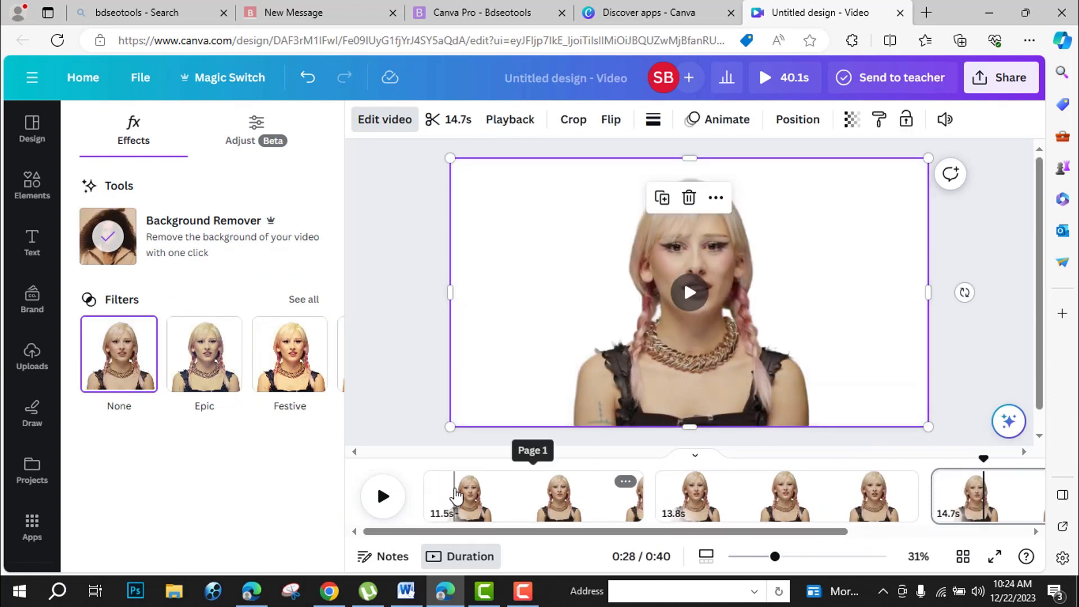
Shift the first page's avatar to the page's left side and add the red-and-blue studio set photo found by searching elements for "tv studio"
left_click(450, 492)
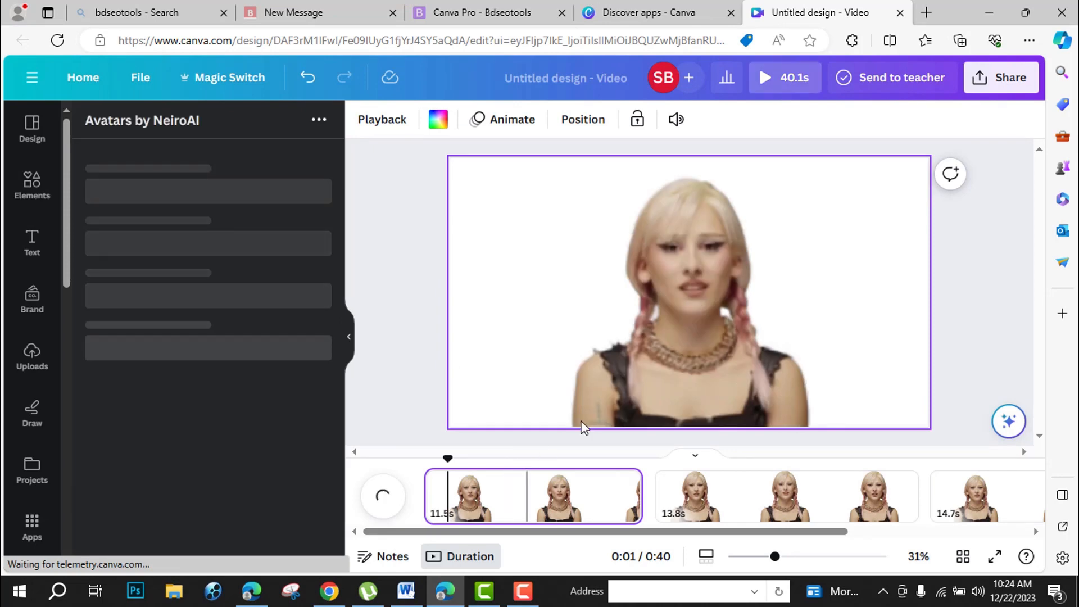
left_click_drag(627, 339, 562, 344)
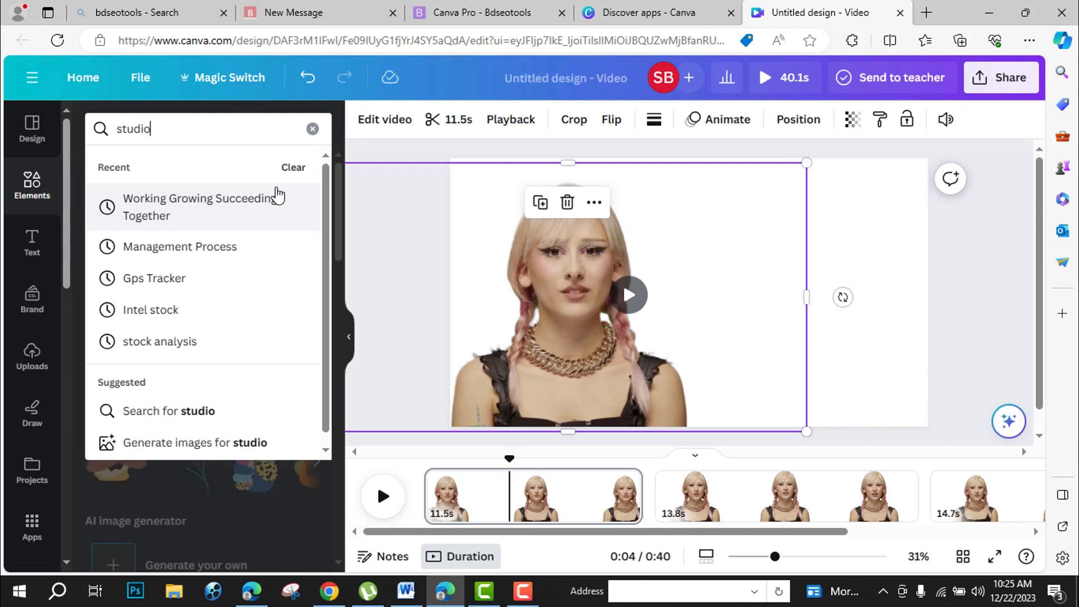
left_click(278, 193)
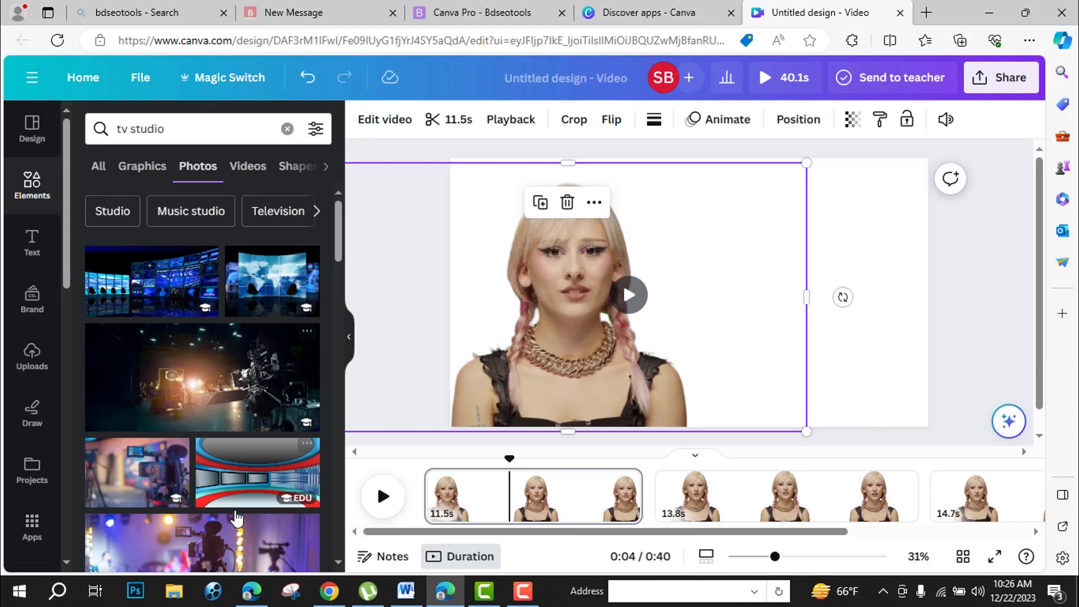
left_click(240, 490)
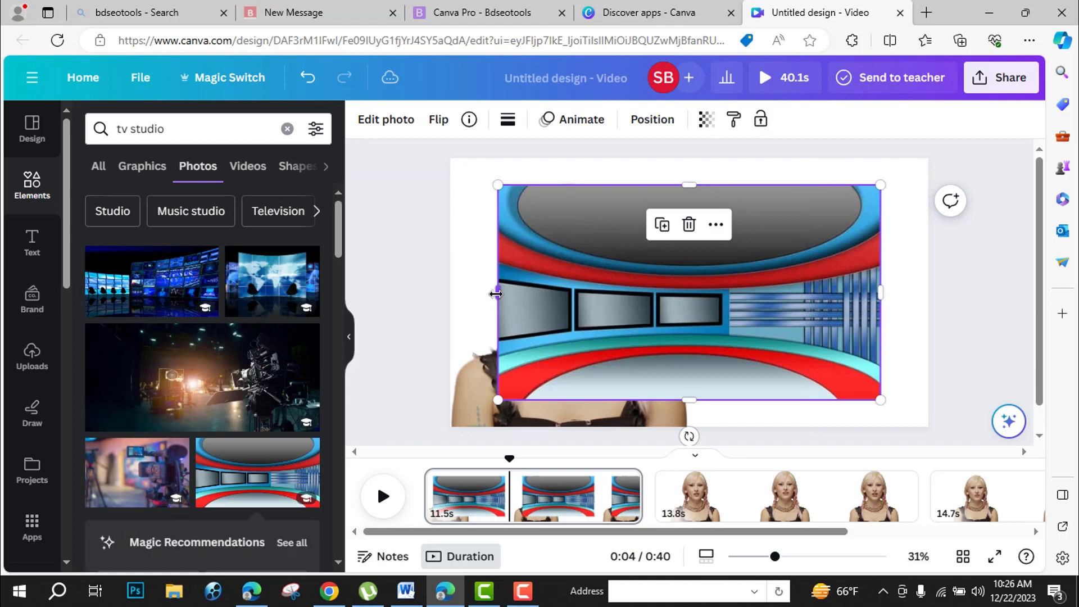
Stretch the studio photo to fill the whole first page and send it backward behind the avatar
left_click_drag(498, 296, 450, 293)
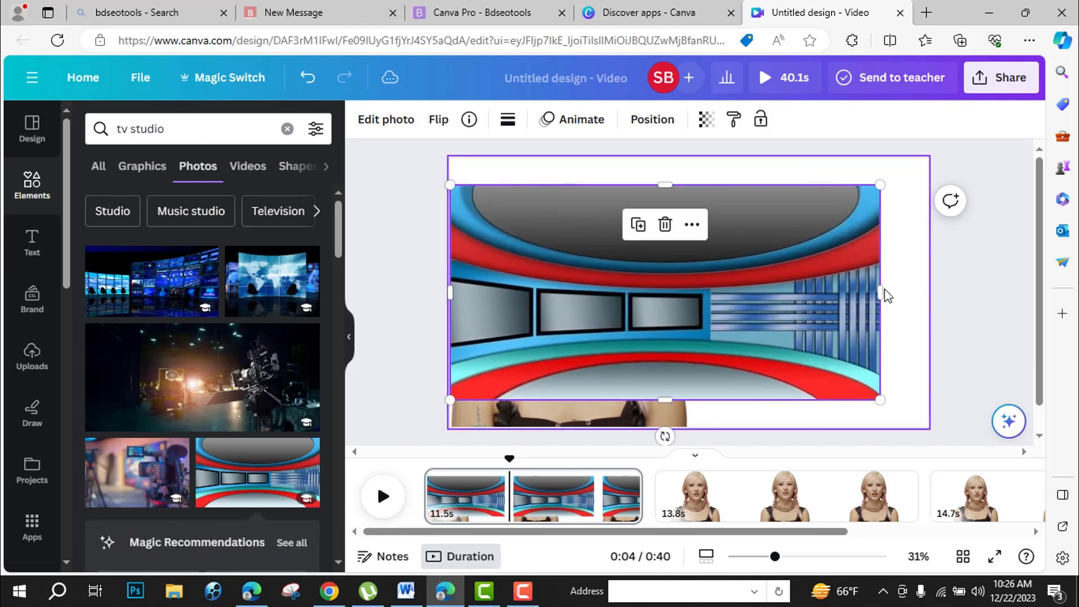
left_click_drag(890, 301, 927, 300)
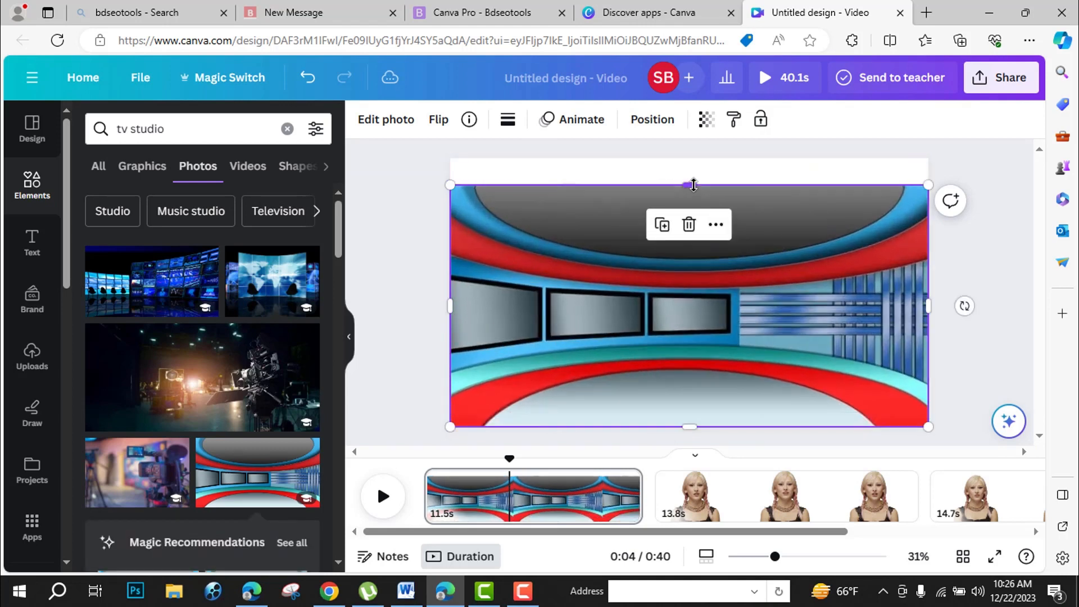
left_click_drag(689, 180, 695, 169)
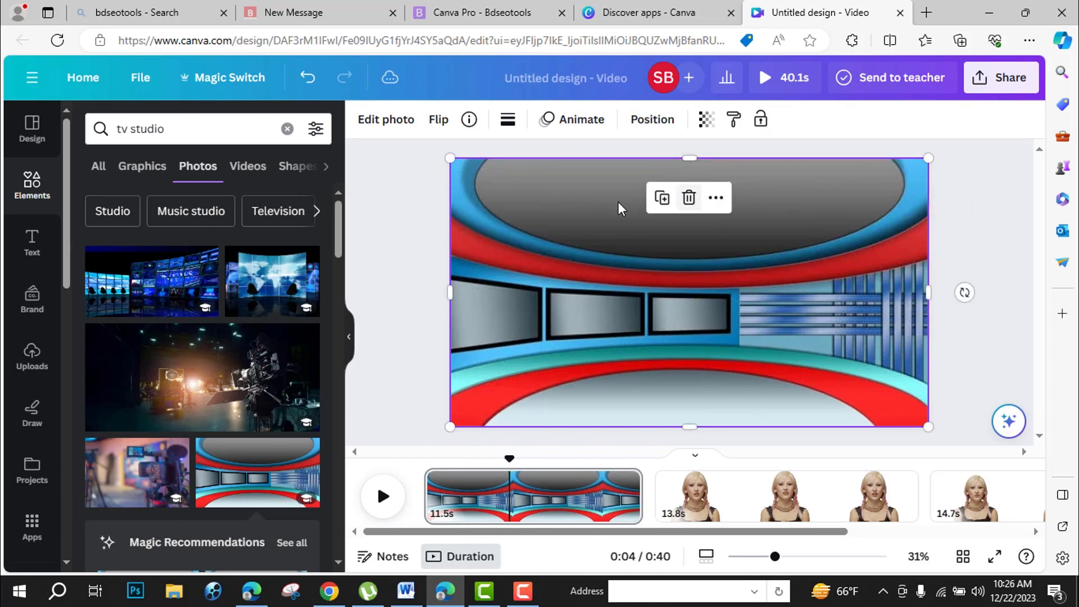
right_click(579, 230)
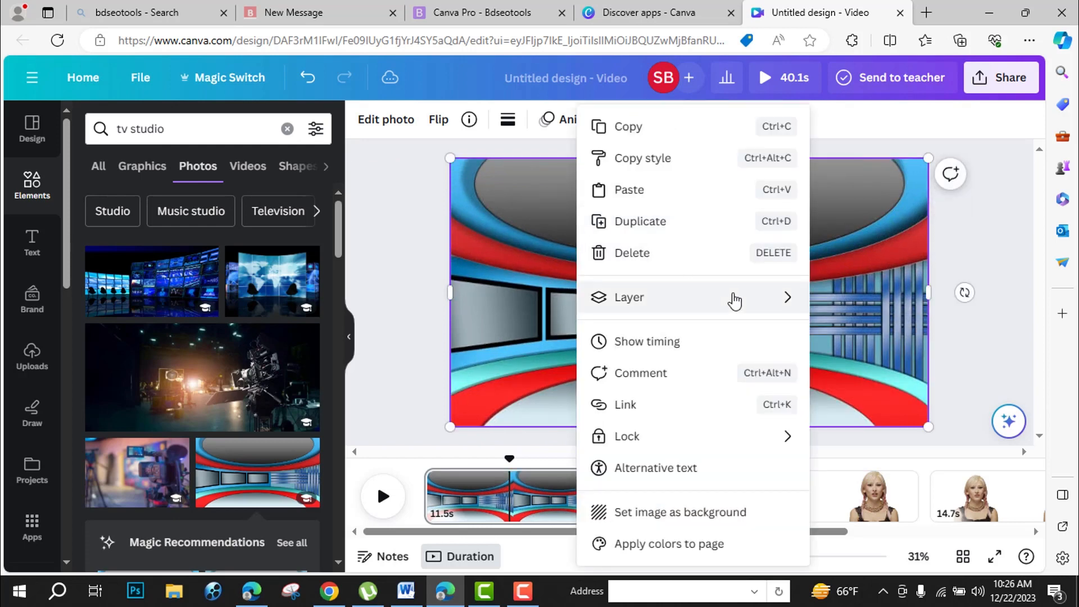
mouse_move(735, 302)
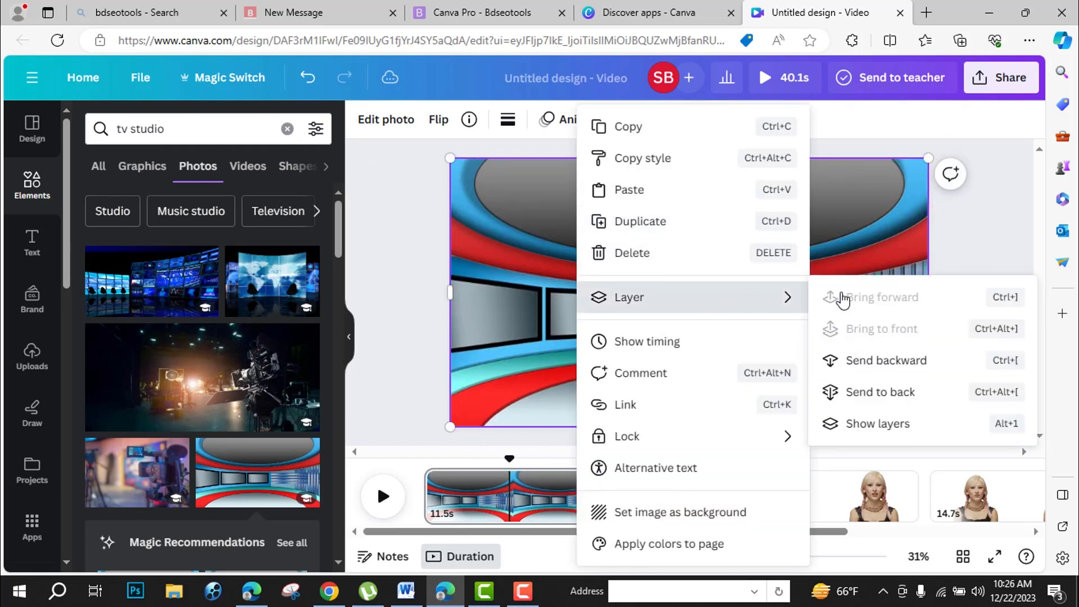
left_click(878, 362)
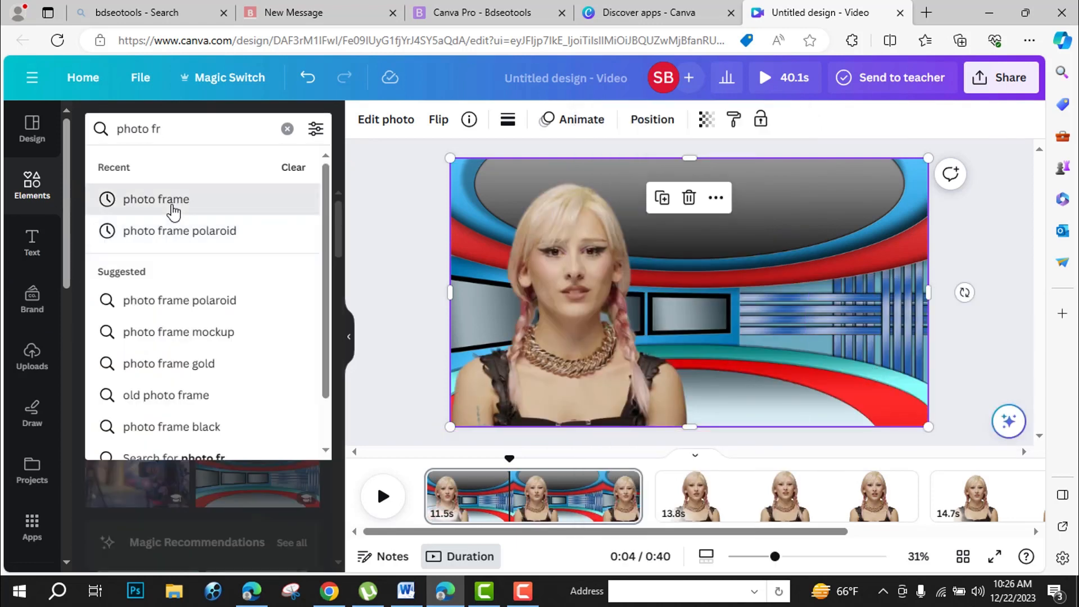
Search elements for "photo frame", add the rounded square frame to the first page and place it to the right of the avatar
left_click(171, 204)
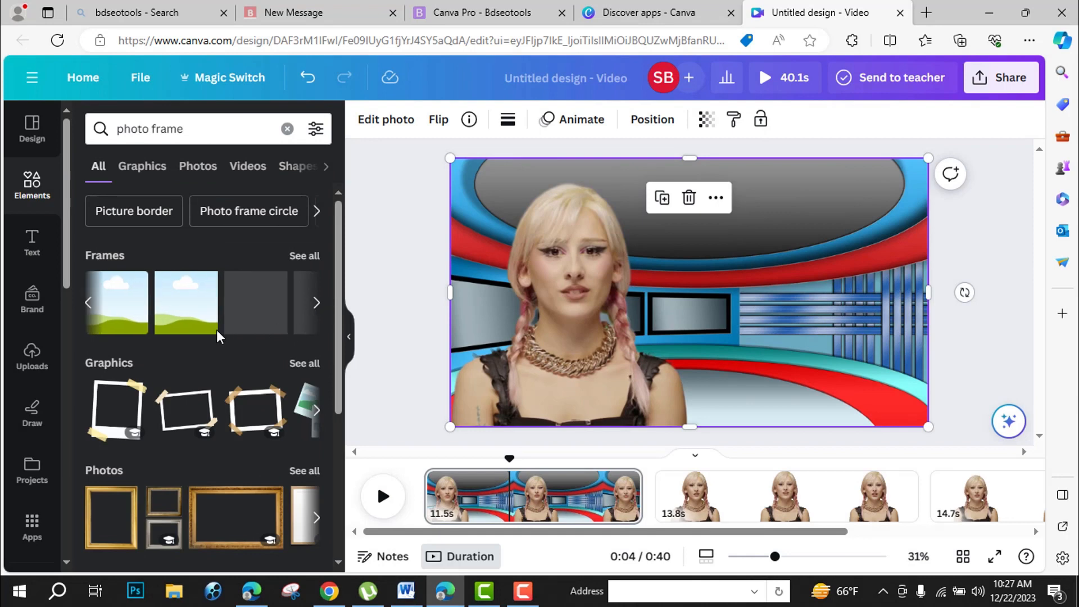
left_click(112, 308)
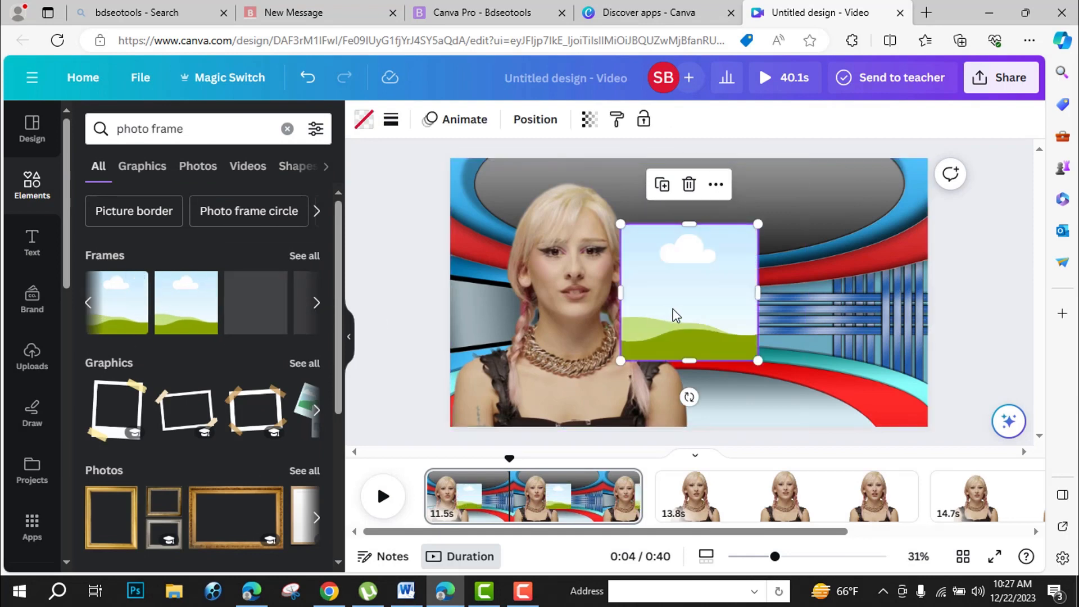
left_click_drag(695, 311, 777, 275)
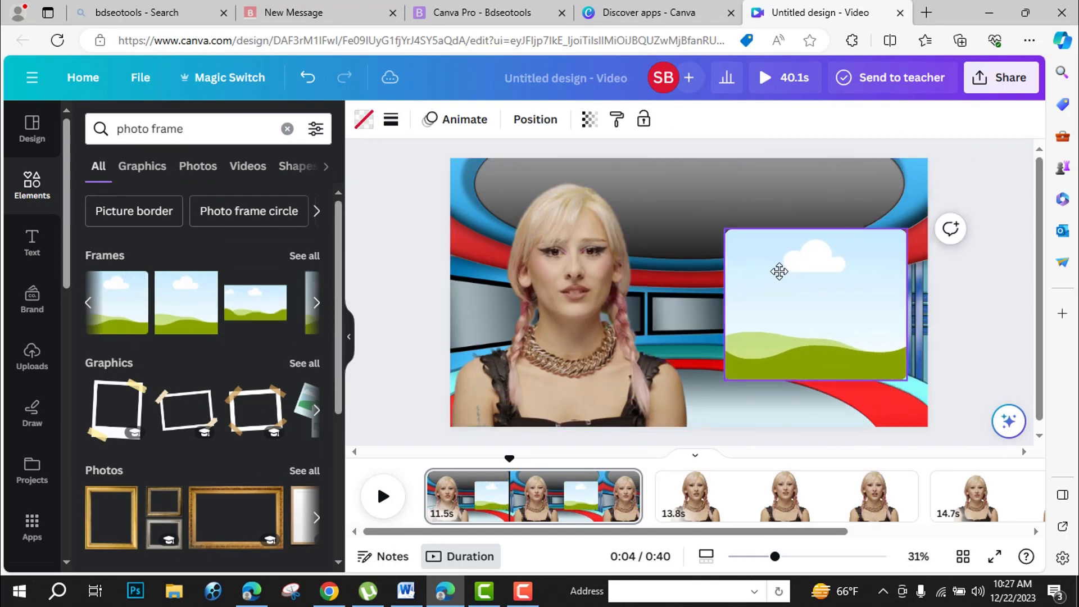
Search video elements for "egypt" and fill the first page's frame with the 12-second clip of pyramids beside a curving road
left_click(136, 142)
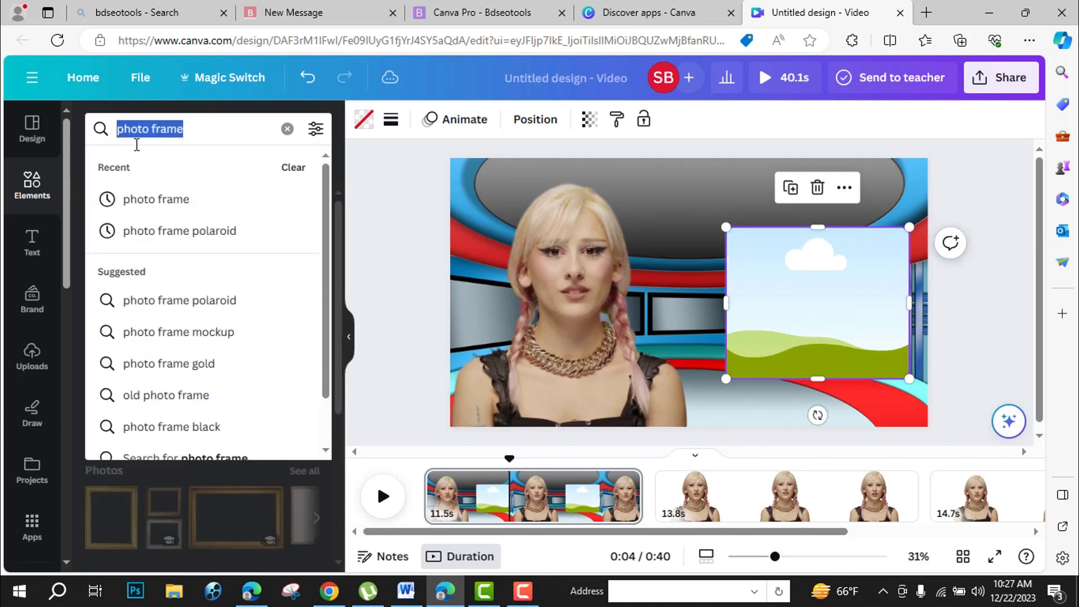
type("egypt")
key("Return")
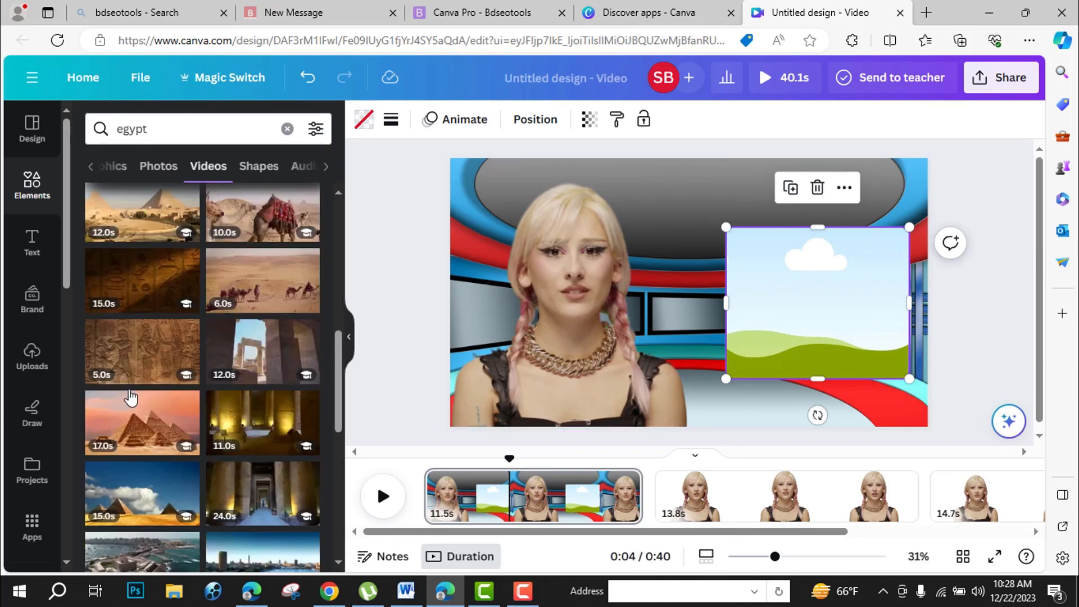
scroll(129, 389, "up", 2)
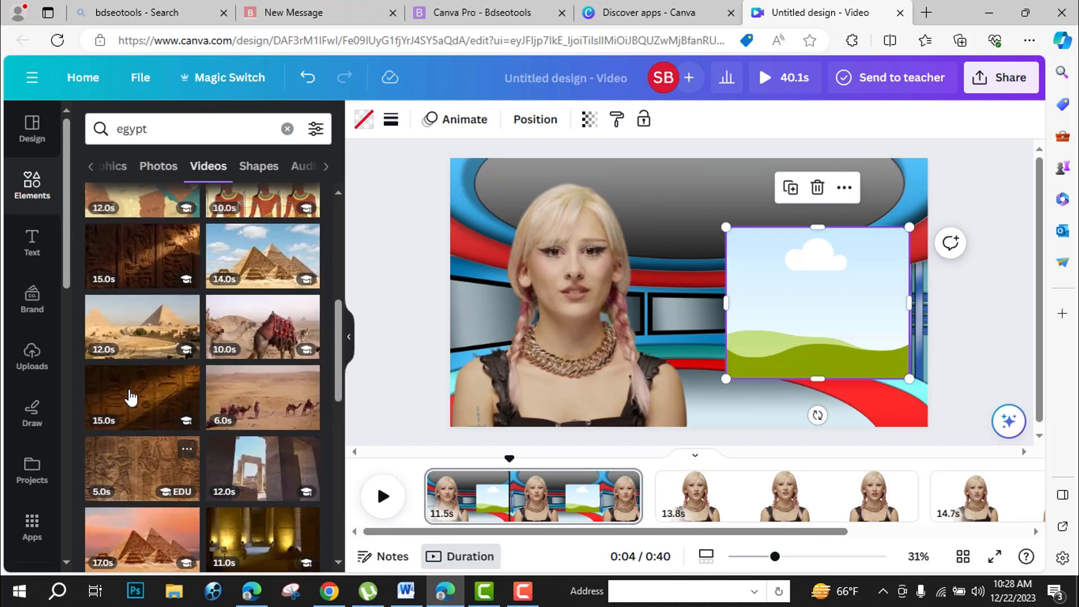
left_click(134, 347)
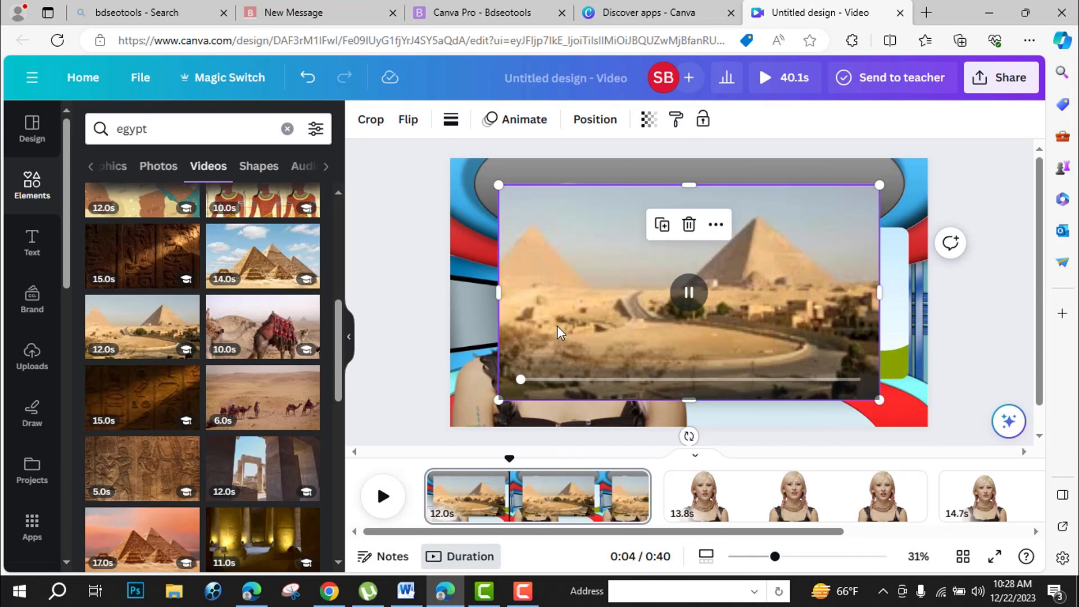
left_click_drag(557, 326, 757, 310)
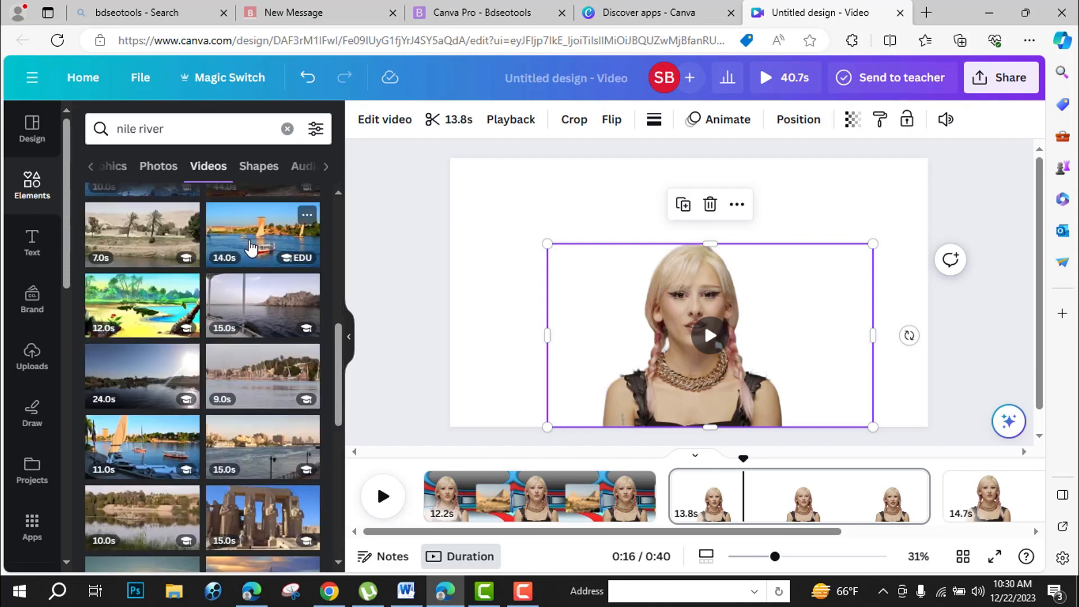
Add the 14-second sailboat clip from the "nile river" videos to the second page and send it backward behind the avatar
left_click(251, 247)
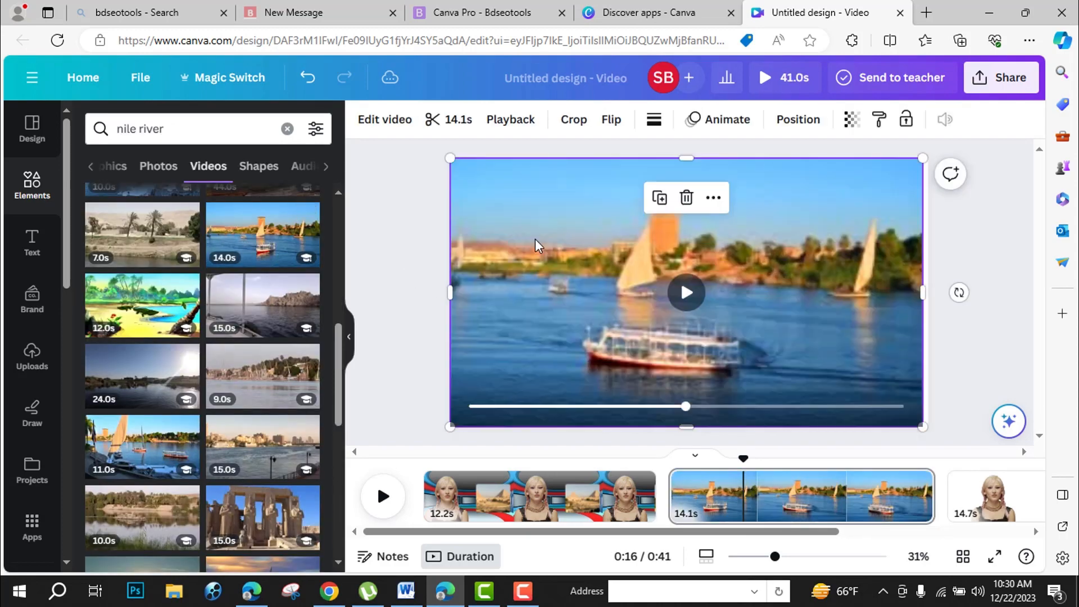
right_click(534, 237)
mouse_move(674, 303)
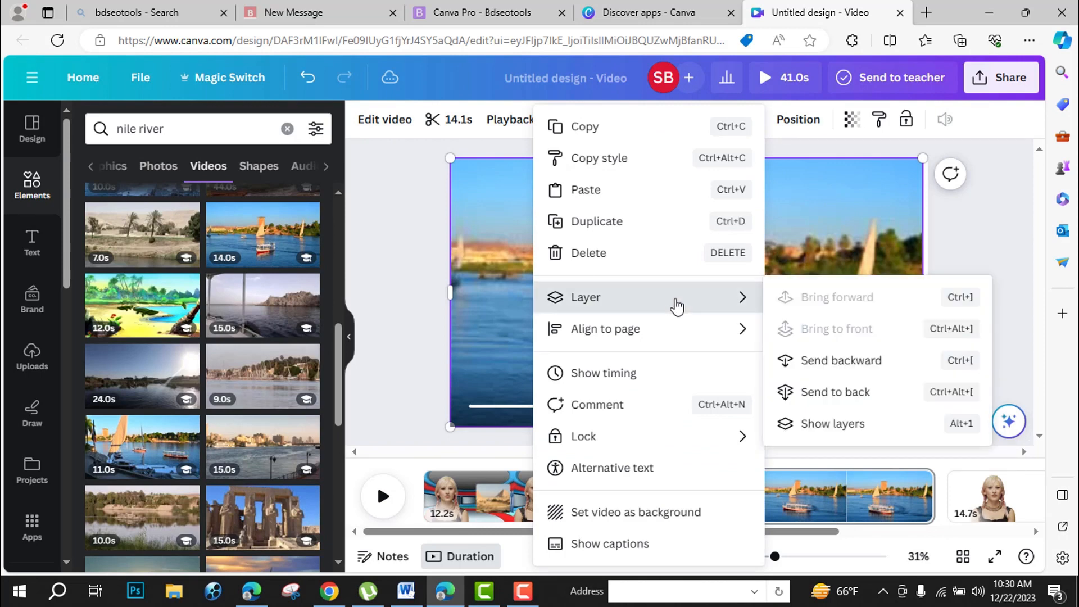
left_click(820, 360)
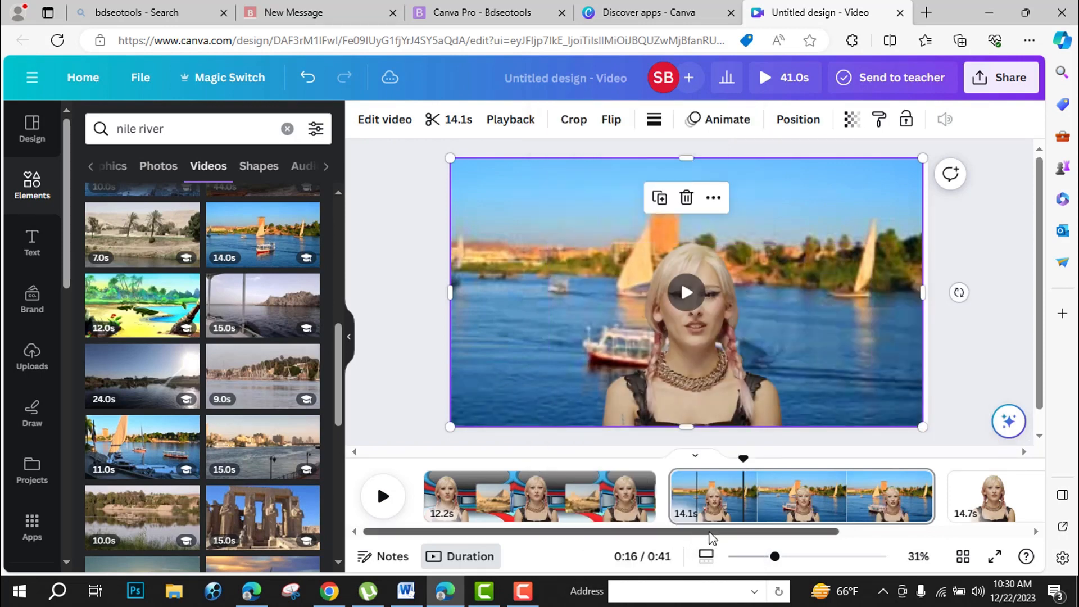
Add the orange sunset photo from the "Pyramids" results to the third page, stretch it over the whole page and send it behind the avatar
left_click_drag(712, 538, 893, 537)
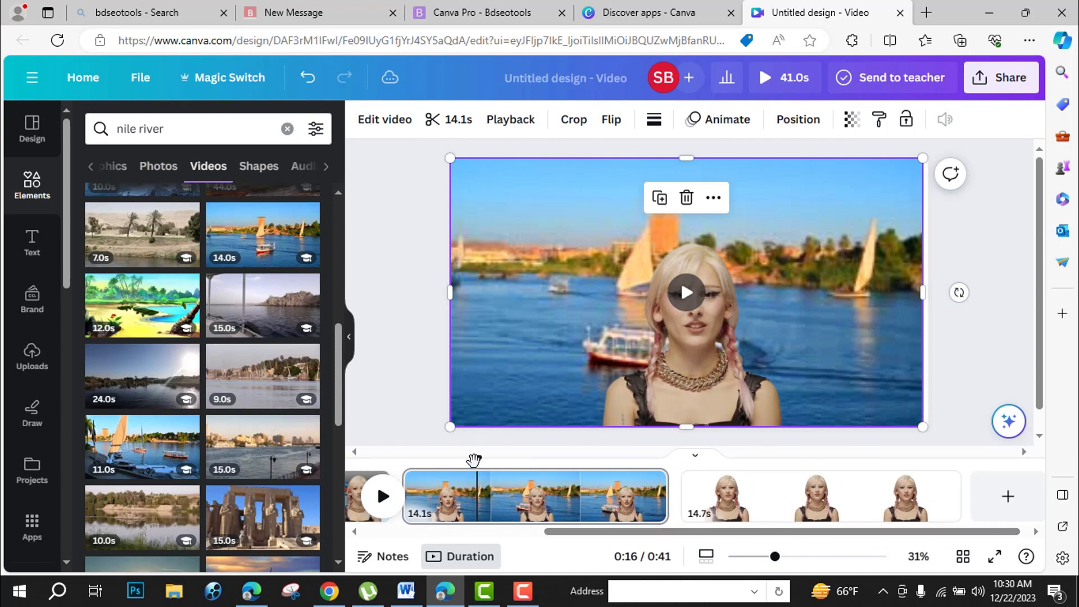
left_click_drag(474, 459, 746, 494)
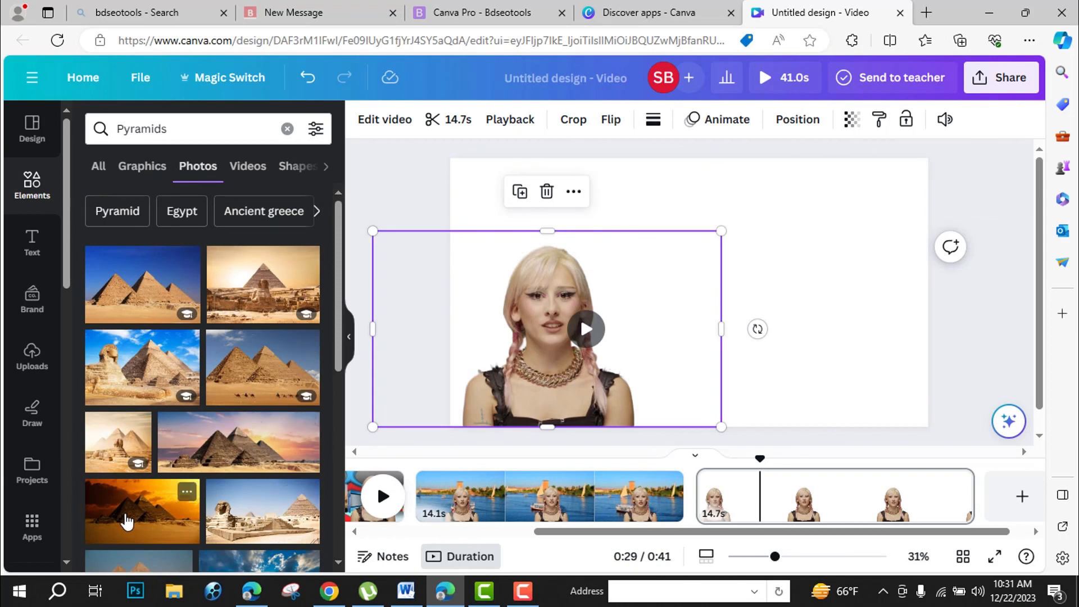
left_click(127, 521)
left_click_drag(879, 291, 689, 159)
right_click(672, 255)
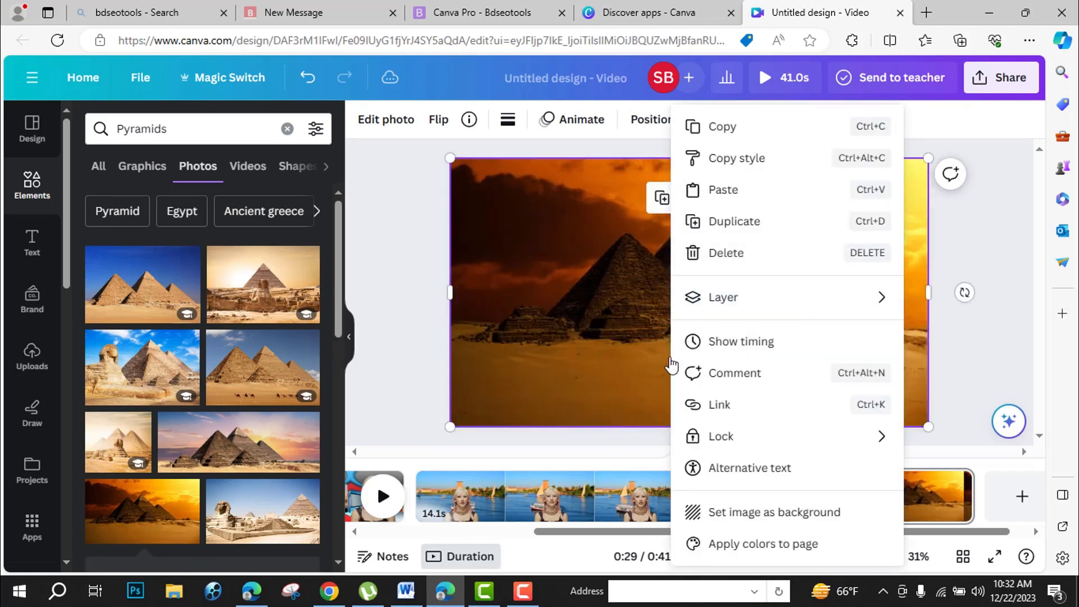
mouse_move(769, 299)
left_click(564, 365)
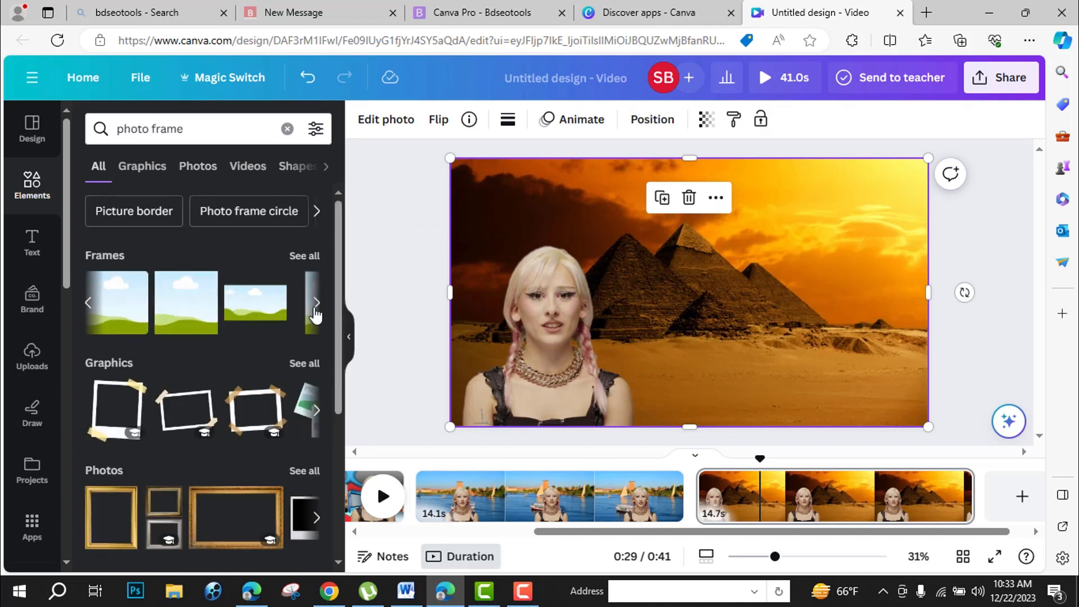
Add a "photo frame" result beside the third page's avatar and fill it with the 17-second blue-lit night clip from the "Pyramids" videos
left_click(113, 303)
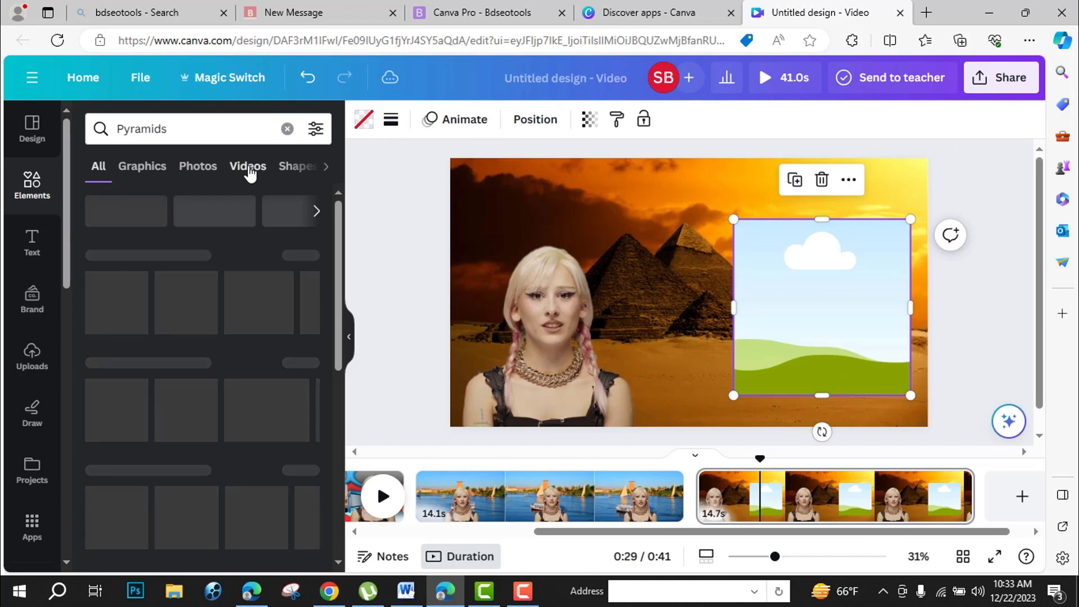
left_click(246, 169)
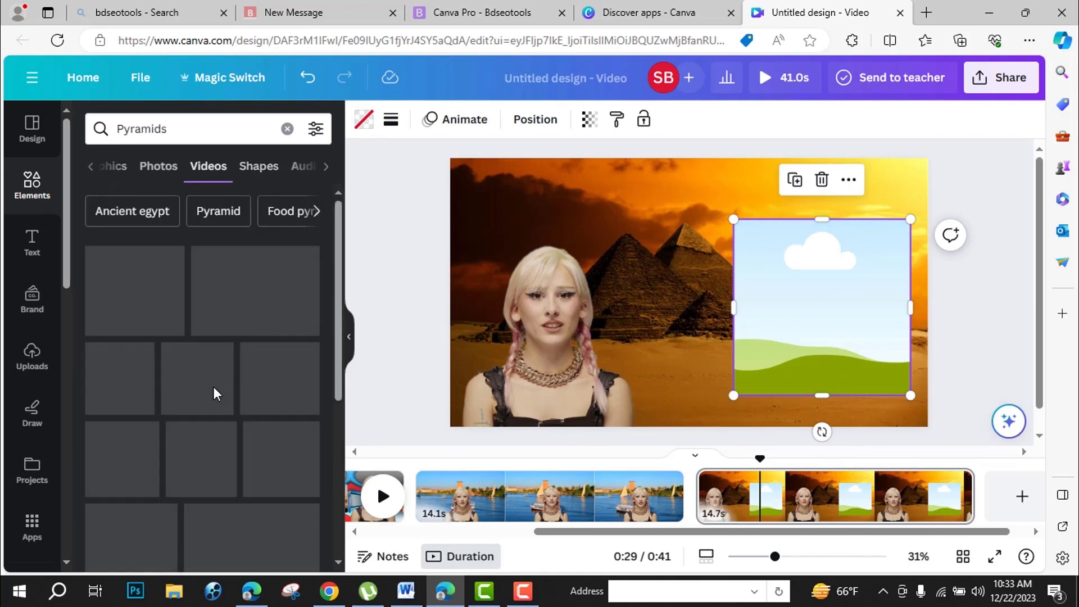
left_click(338, 434)
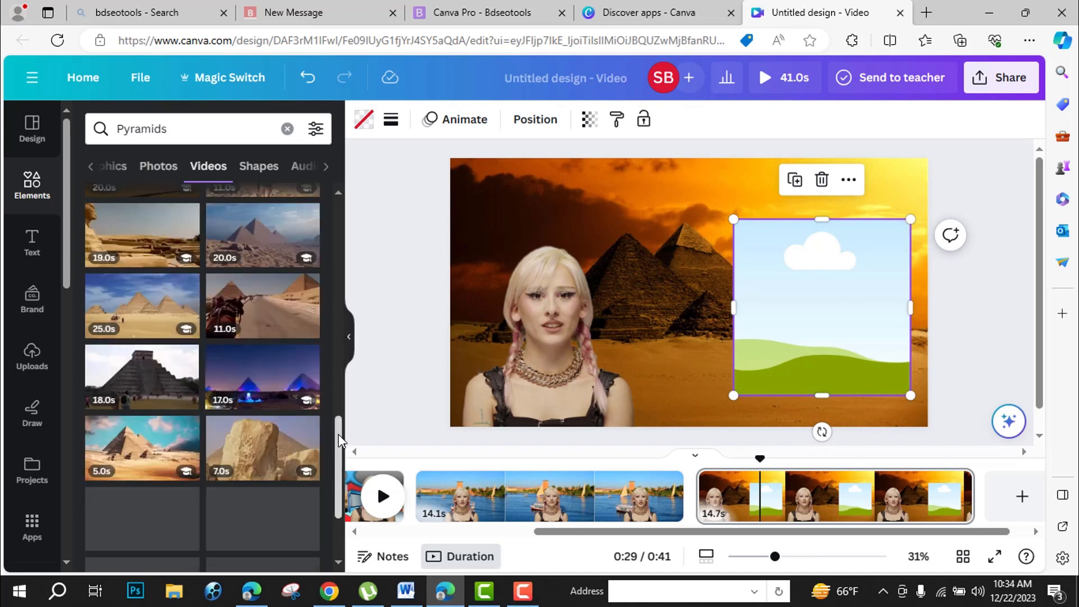
left_click(265, 382)
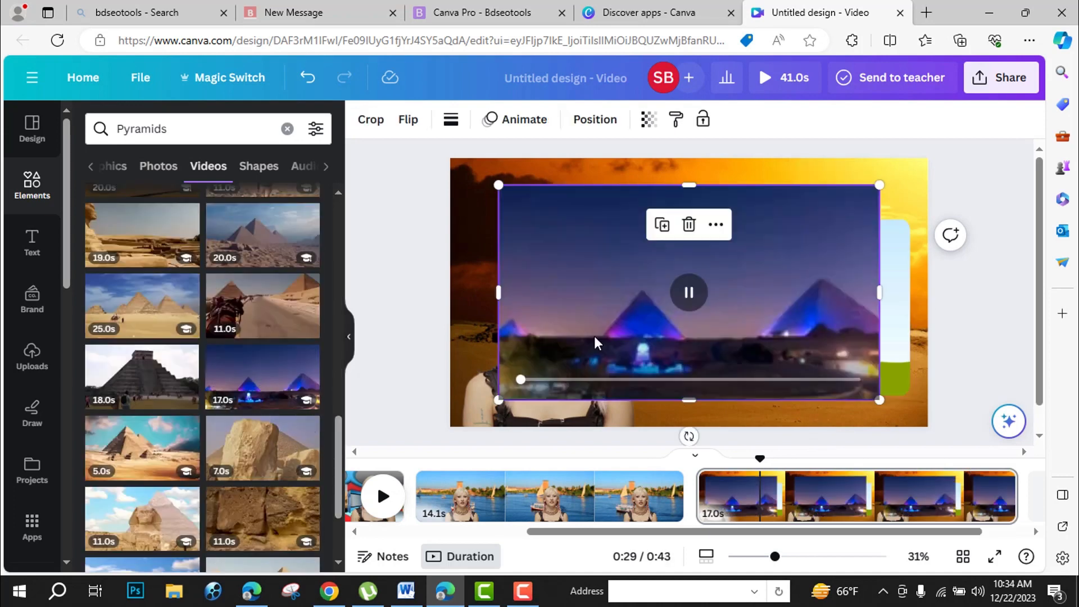
left_click_drag(590, 337, 809, 328)
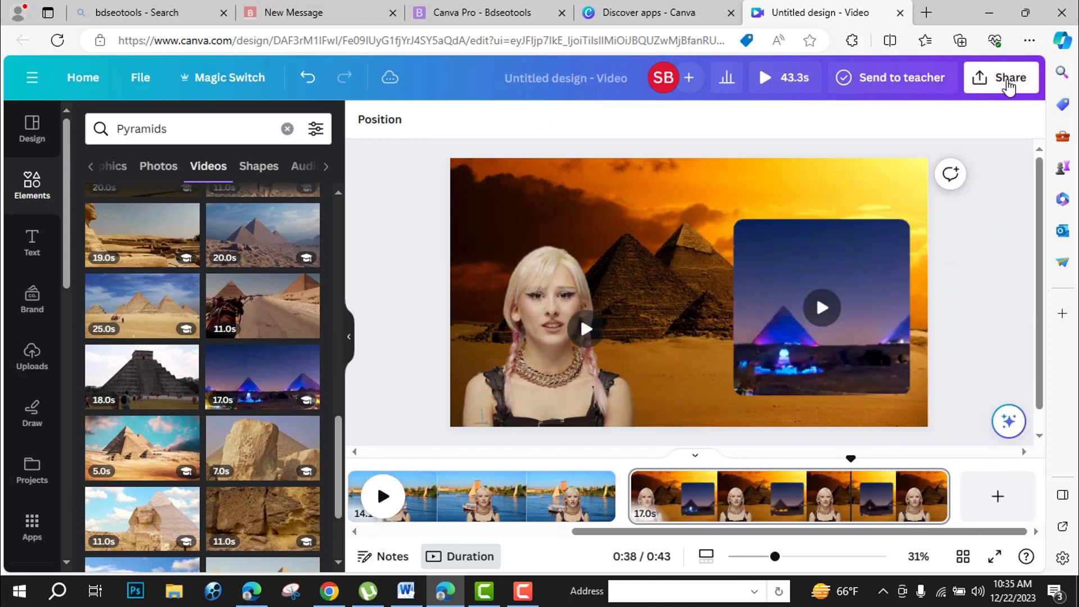
Download all three pages of the design as an MP4 video at 1080p (HD) quality
left_click(1009, 85)
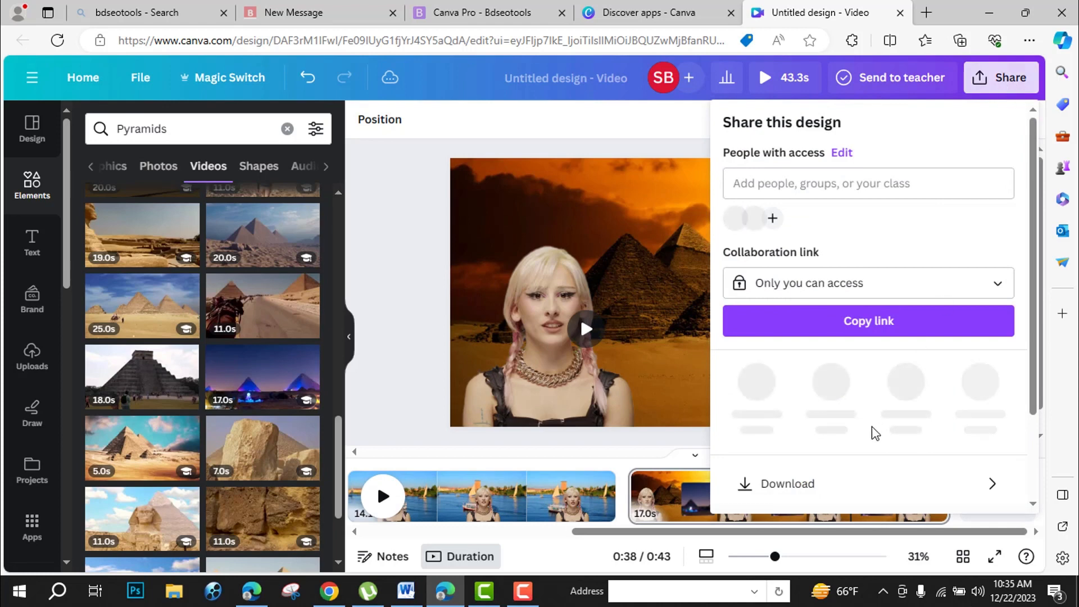
left_click(815, 481)
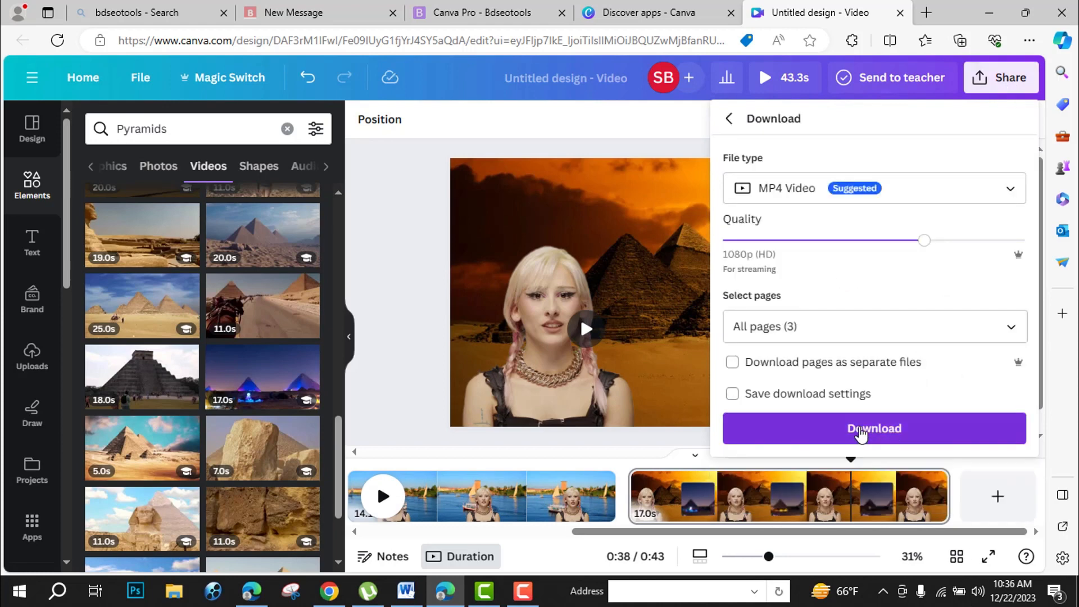
left_click(856, 430)
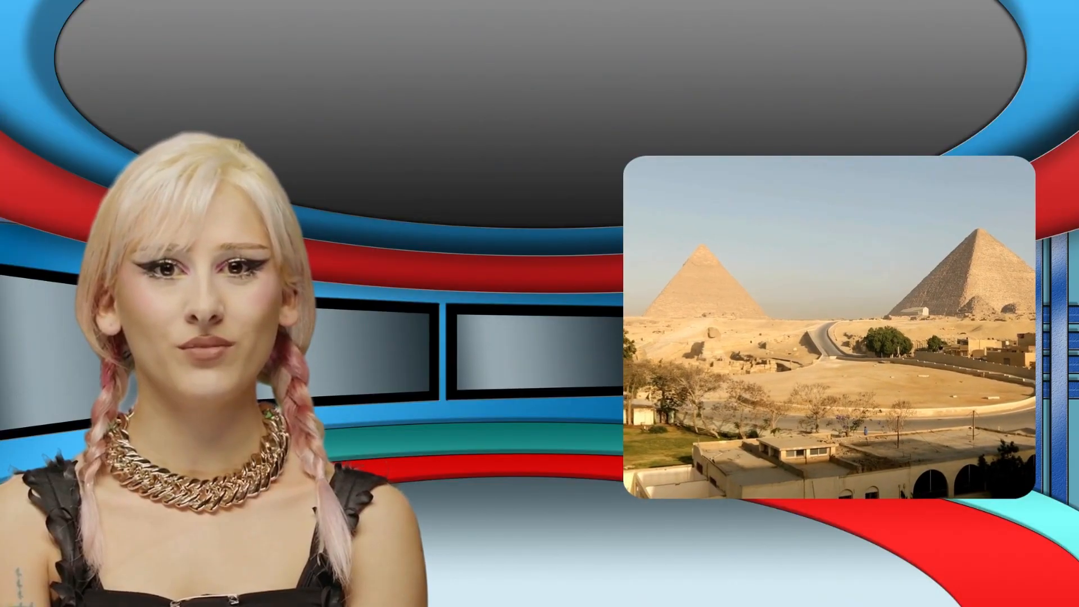